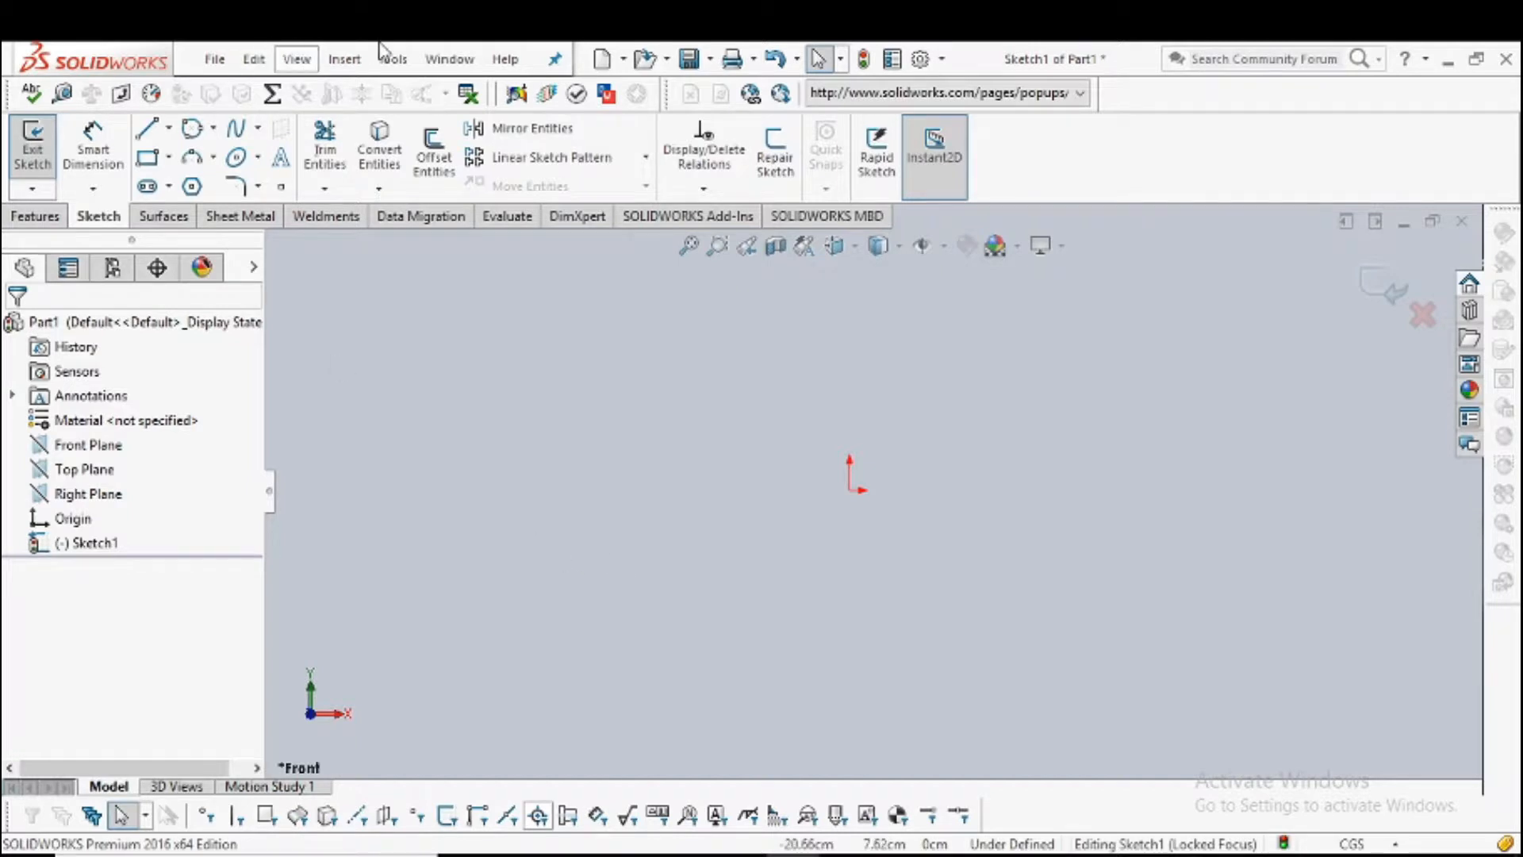
Step: Create a new part document and open a sketch on the Front Plane
{"action": "left_click", "coordinate": [600, 59]}
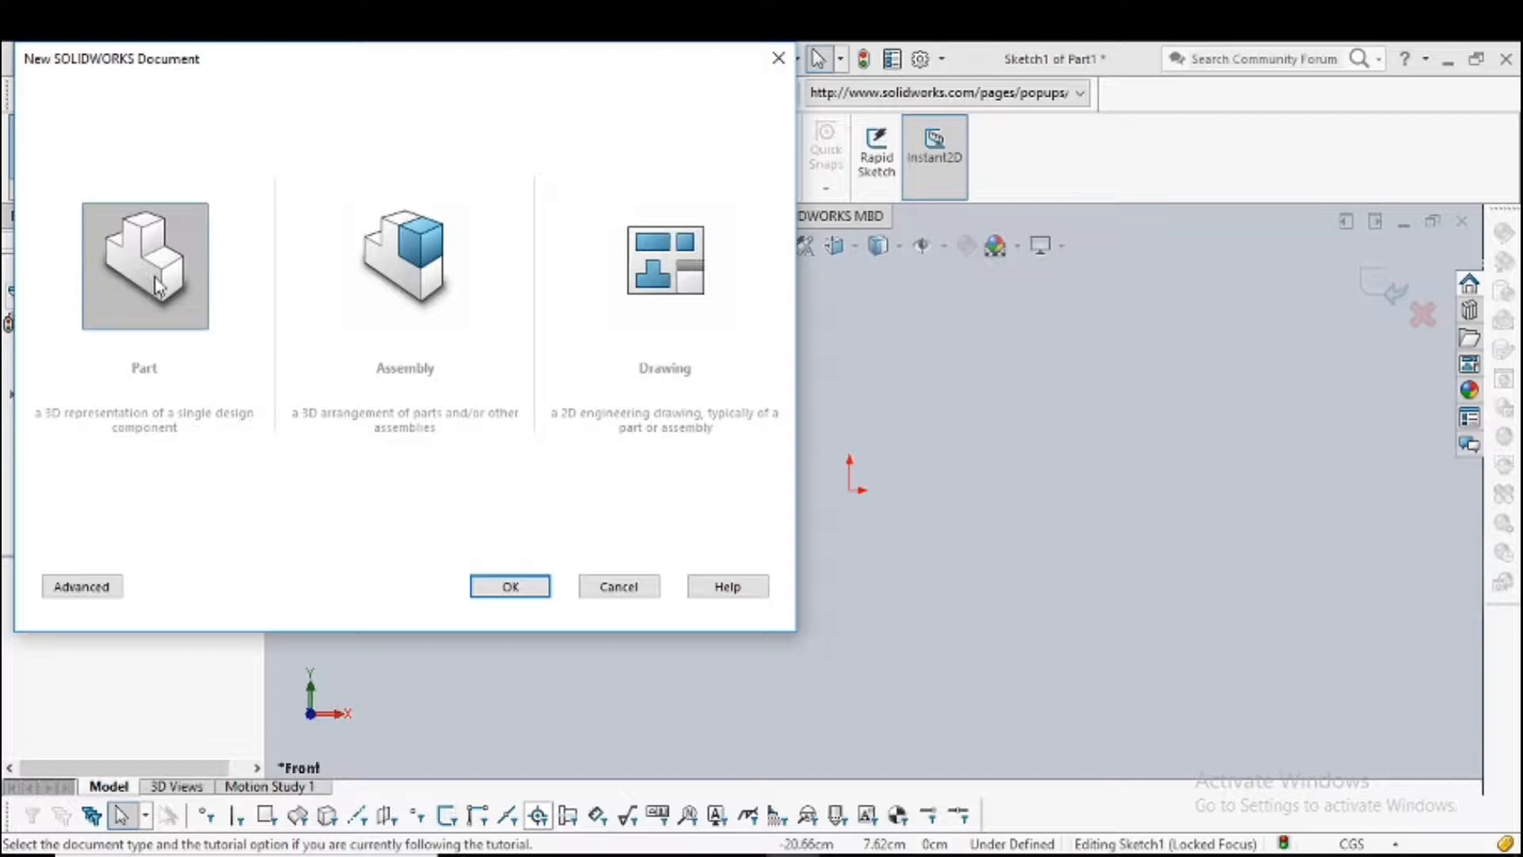
{"action": "left_click", "coordinate": [509, 587]}
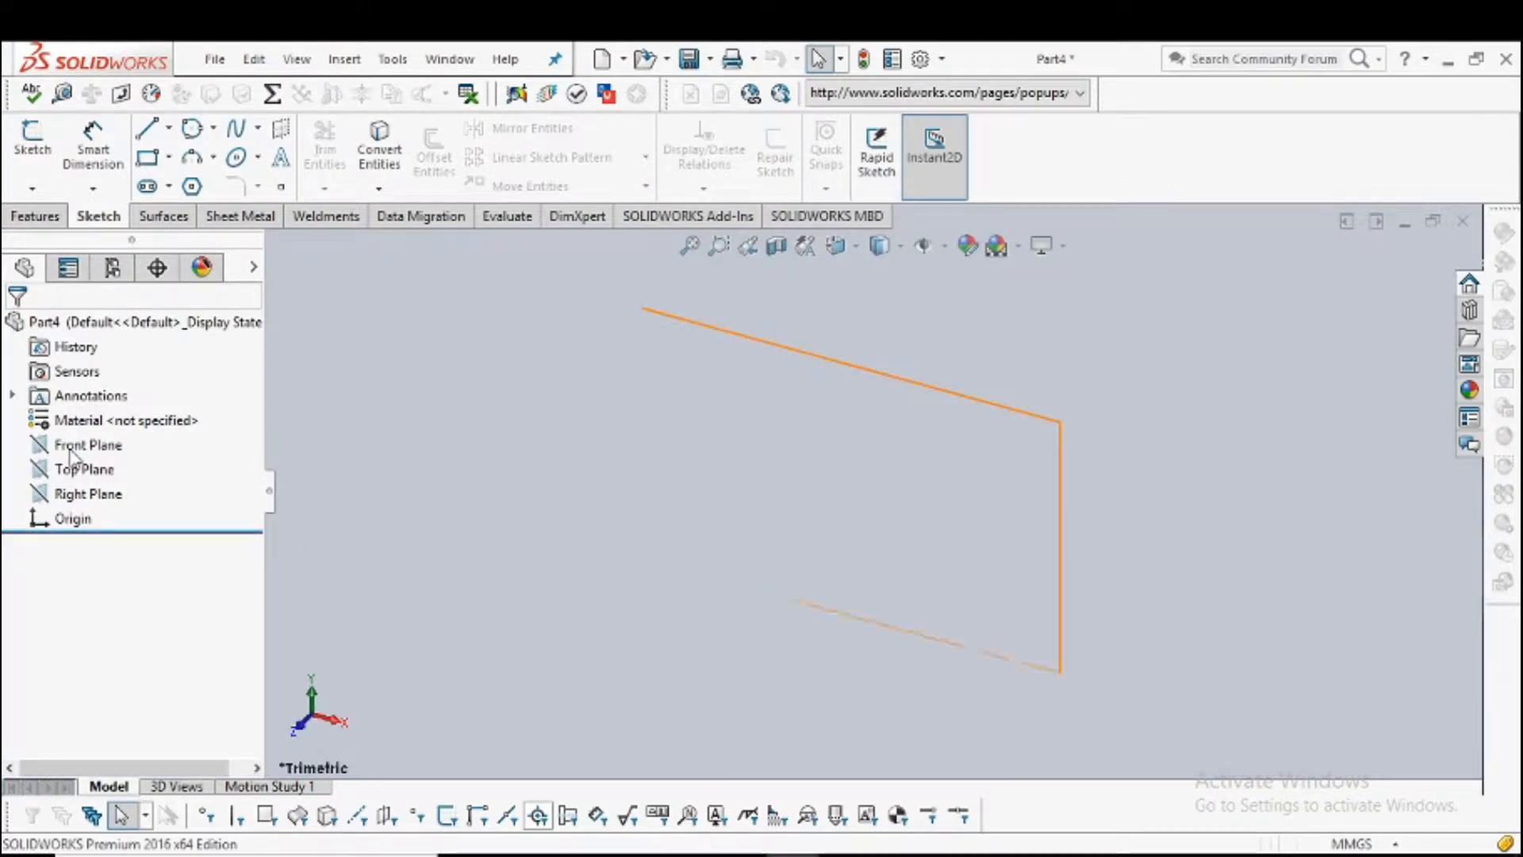
{"action": "left_click", "coordinate": [72, 449]}
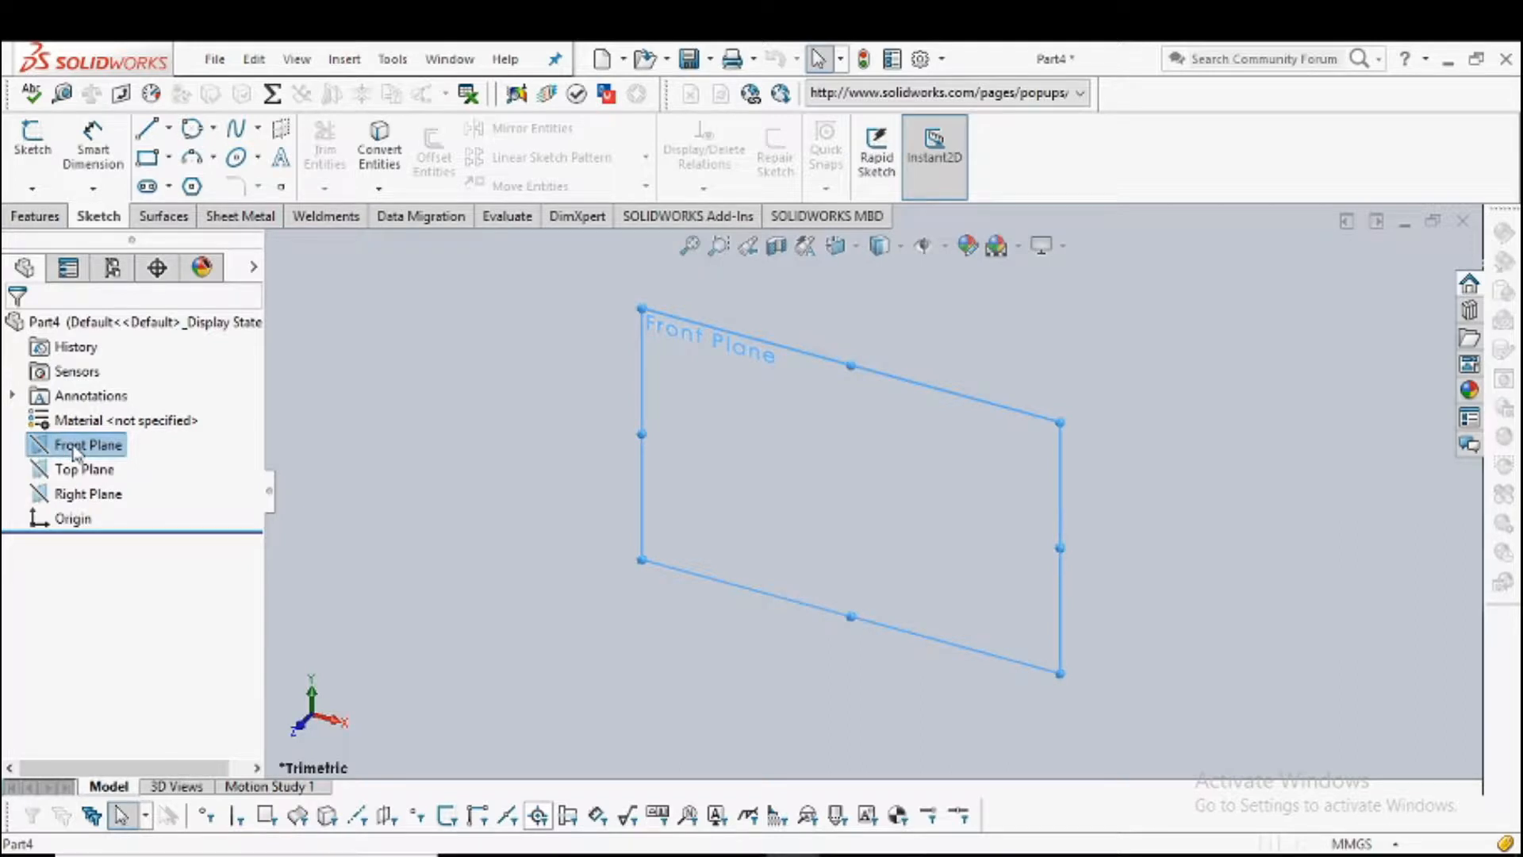
{"action": "right_click", "coordinate": [77, 451]}
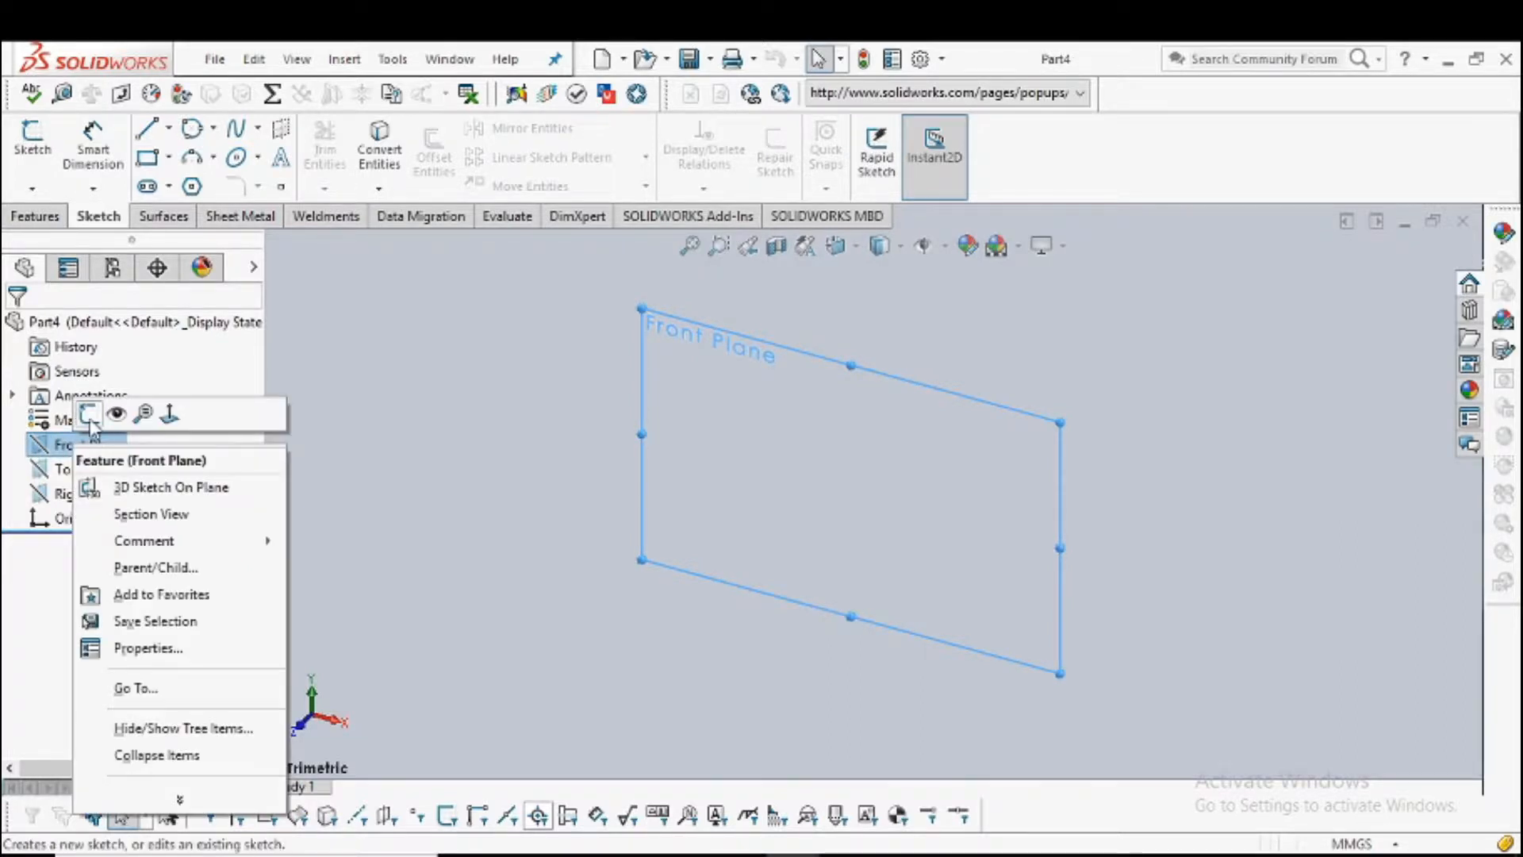
{"action": "left_click", "coordinate": [95, 411]}
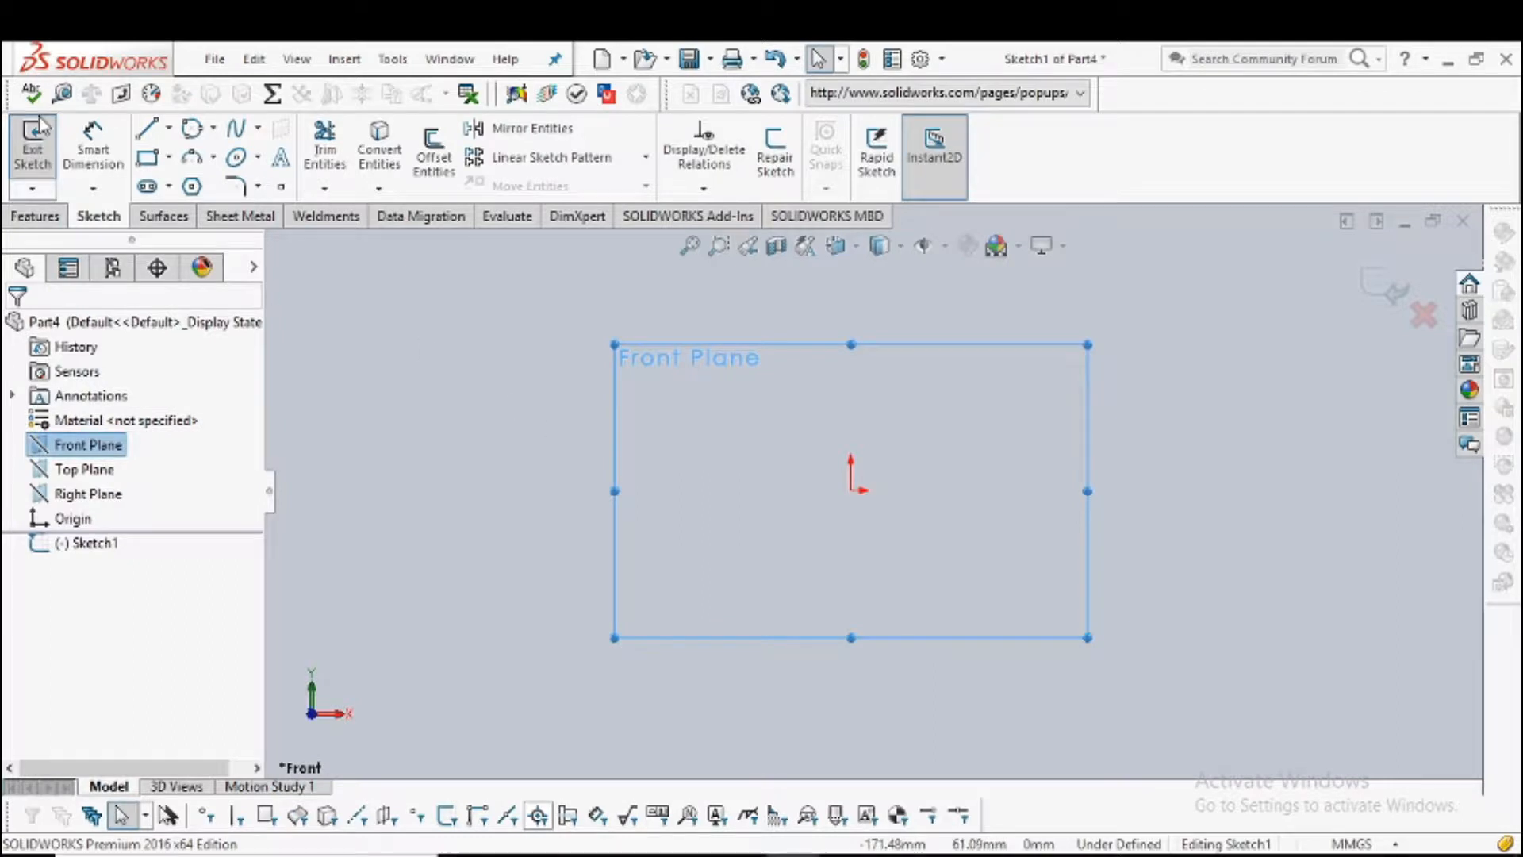
Step: Sketch a line chain: about 102 mm horizontally from the origin, about 57 mm sloping up to the right, and a segment sloping up-left
{"action": "left_click", "coordinate": [150, 129]}
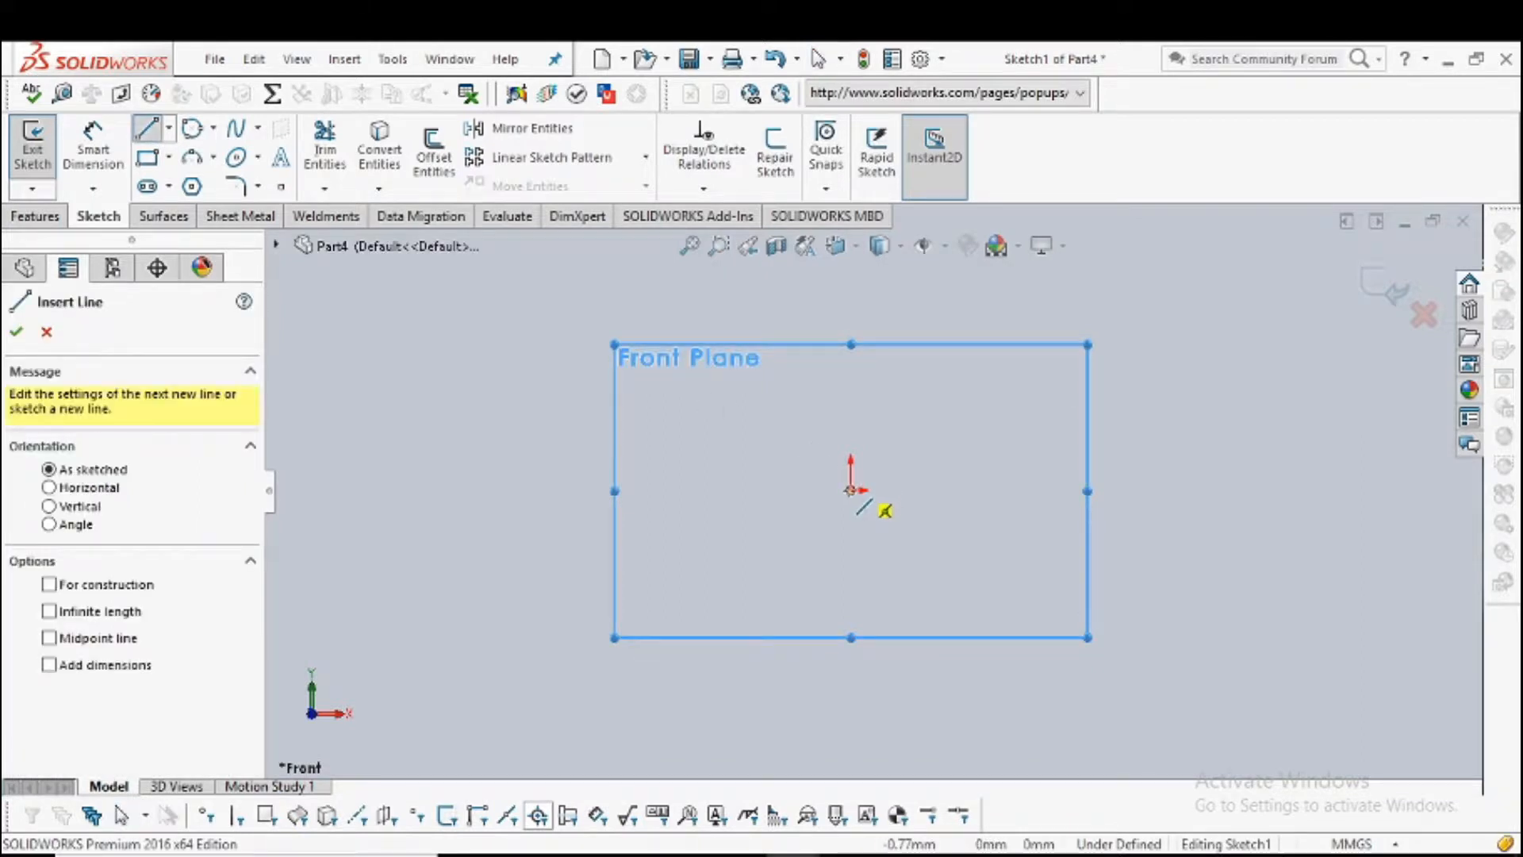
{"action": "left_click", "coordinate": [851, 489]}
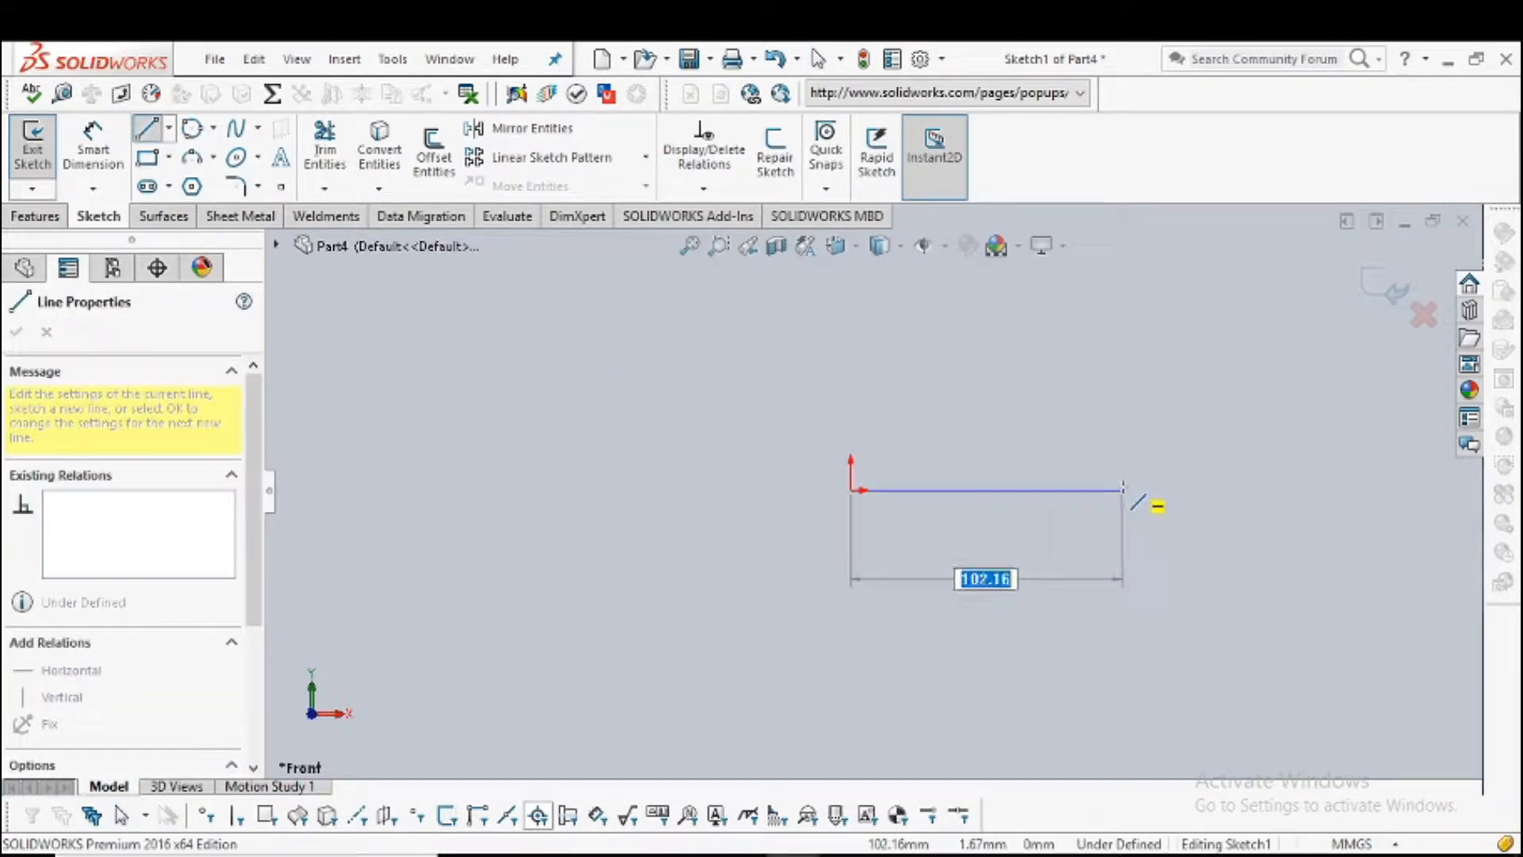
{"action": "left_click", "coordinate": [1123, 489]}
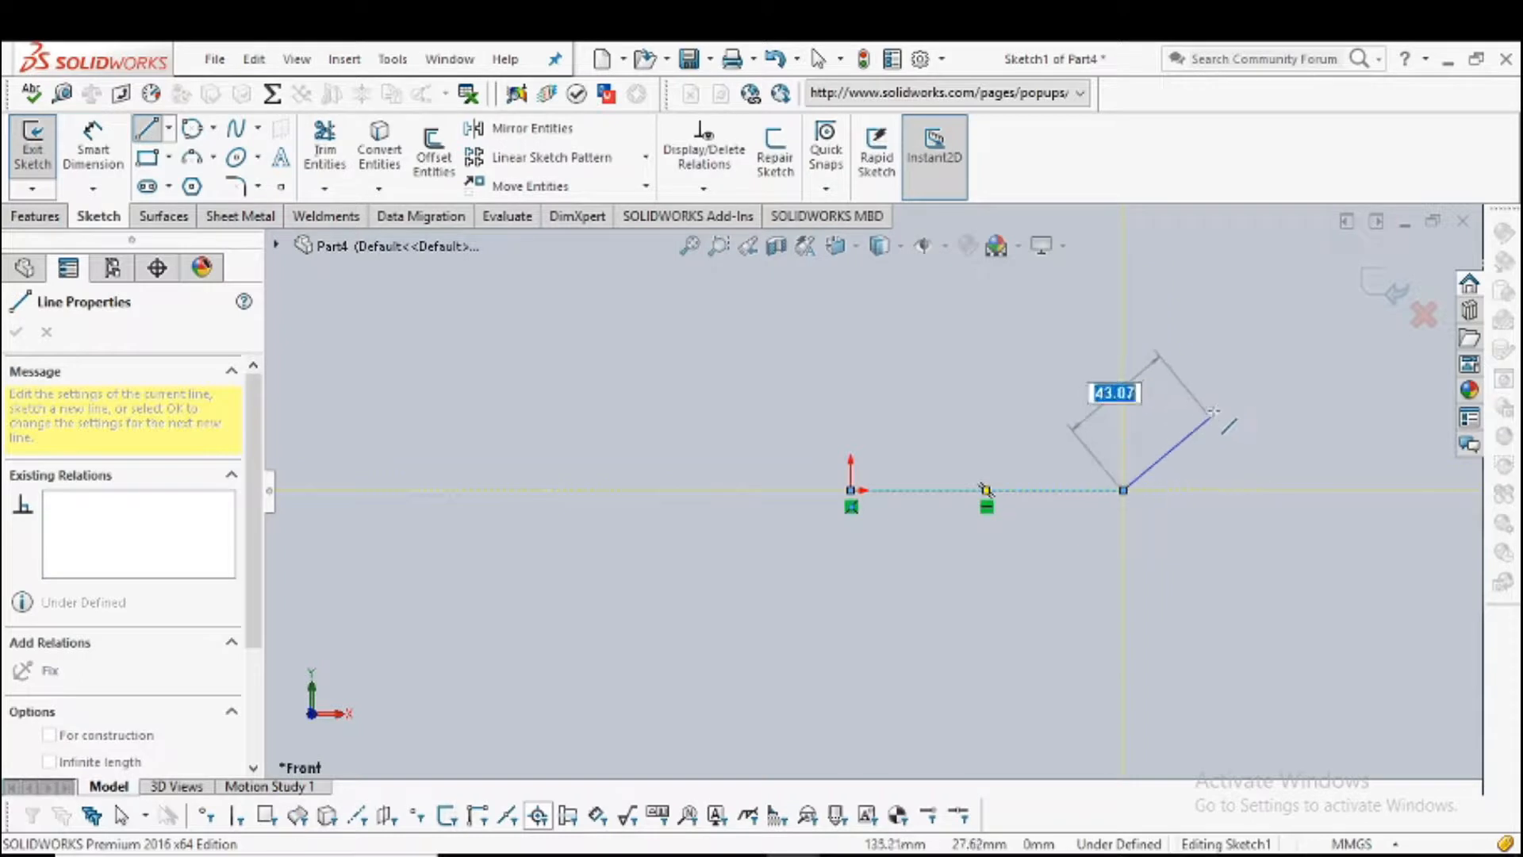
{"action": "left_click", "coordinate": [1241, 395]}
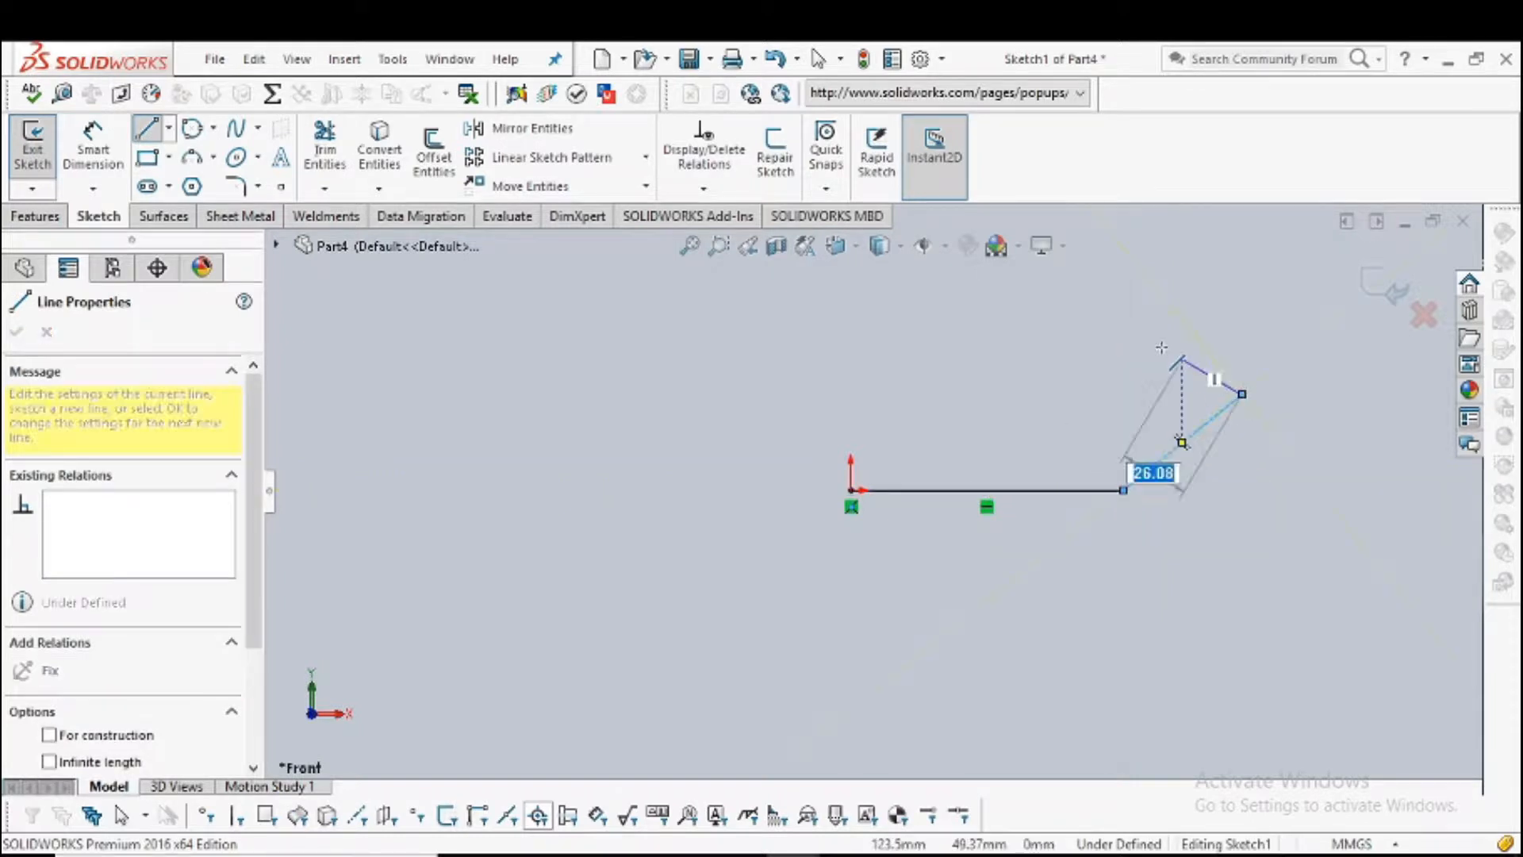
{"action": "left_click", "coordinate": [1113, 308]}
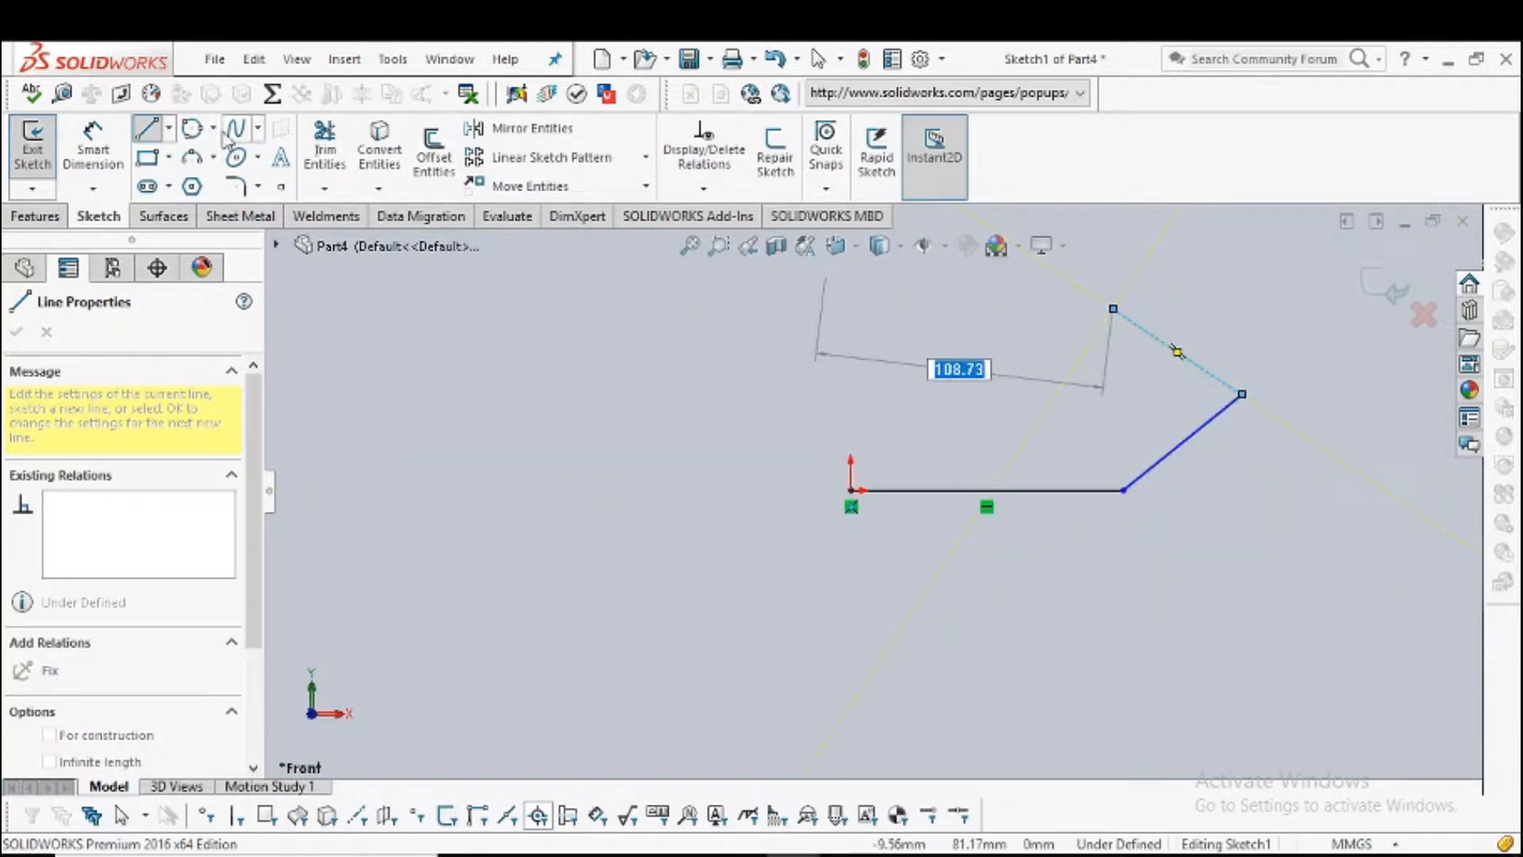
Step: Draw a three-point arc of about 64 mm radius bulging upward, from the line chain's free end toward the right
{"action": "left_click", "coordinate": [194, 158]}
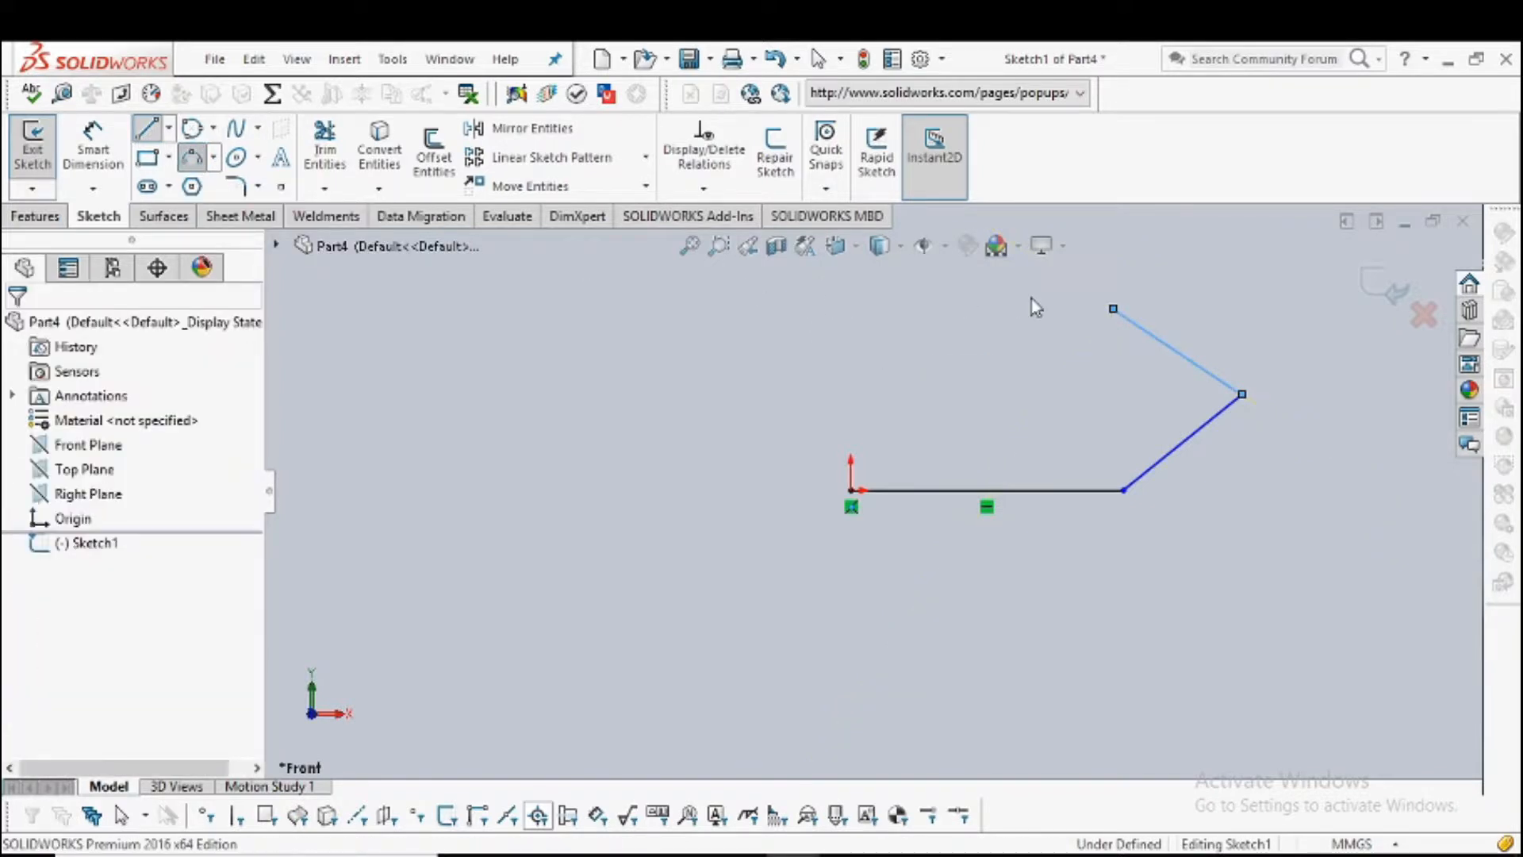
{"action": "left_click", "coordinate": [1113, 309]}
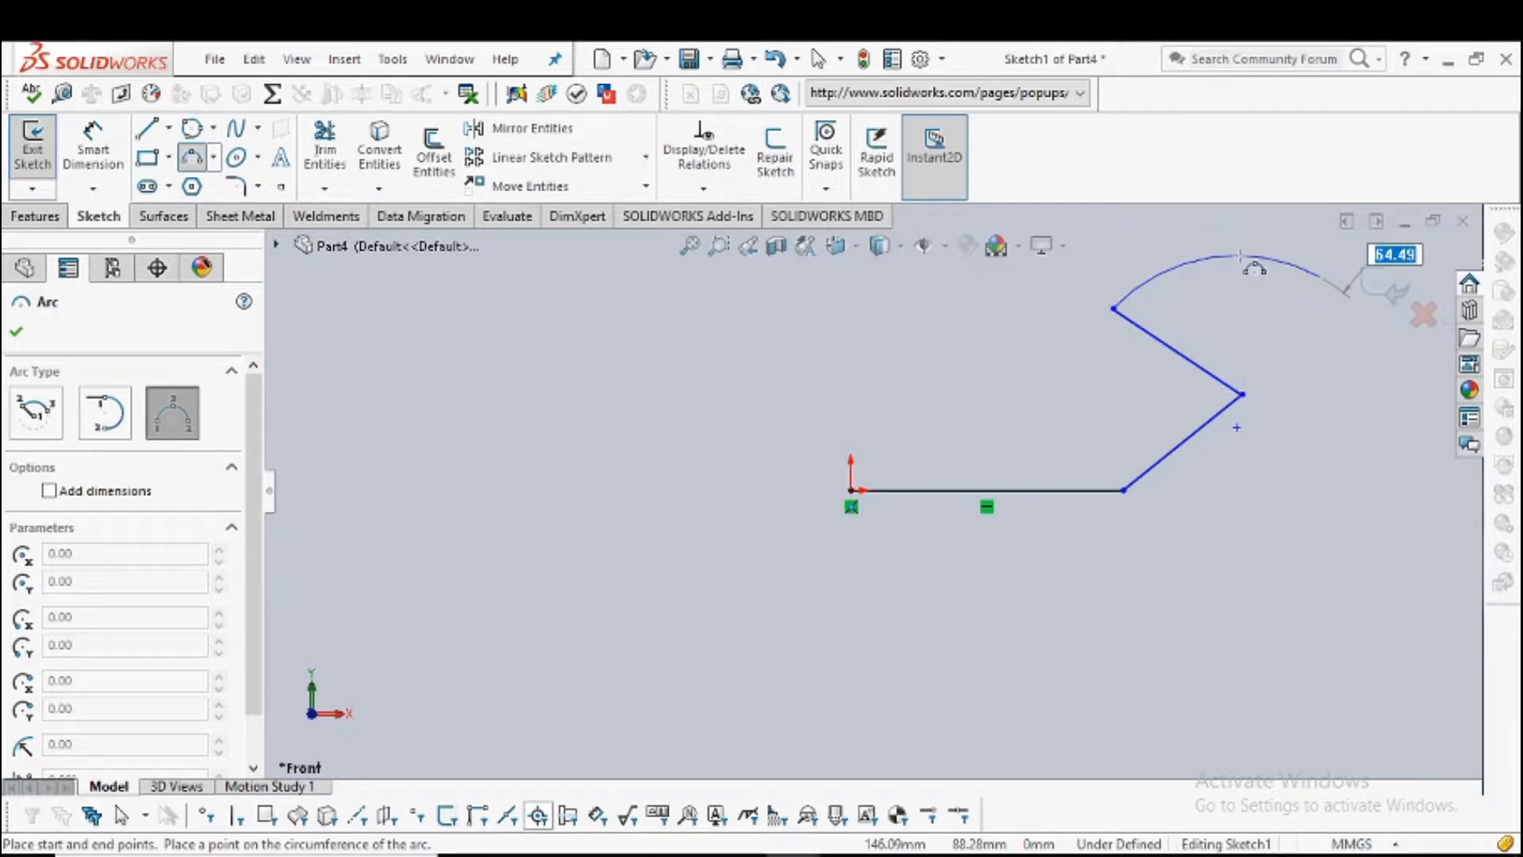
{"action": "left_click", "coordinate": [1240, 255]}
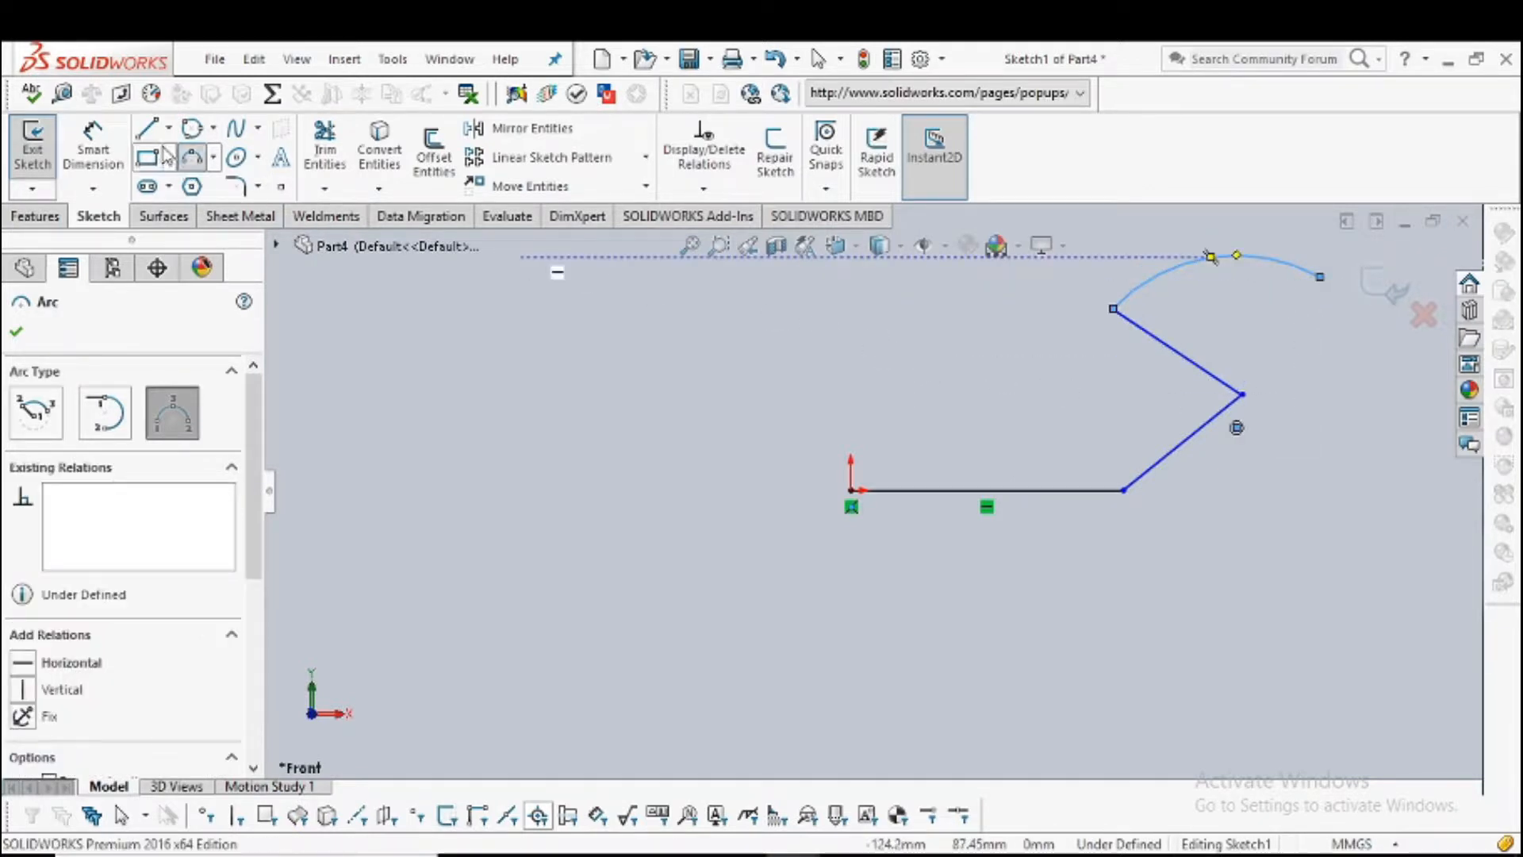
Step: Draw a wavy spline from the arc's right end, clockwise below and around the origin, back to the arc's left end
{"action": "left_click", "coordinate": [238, 131]}
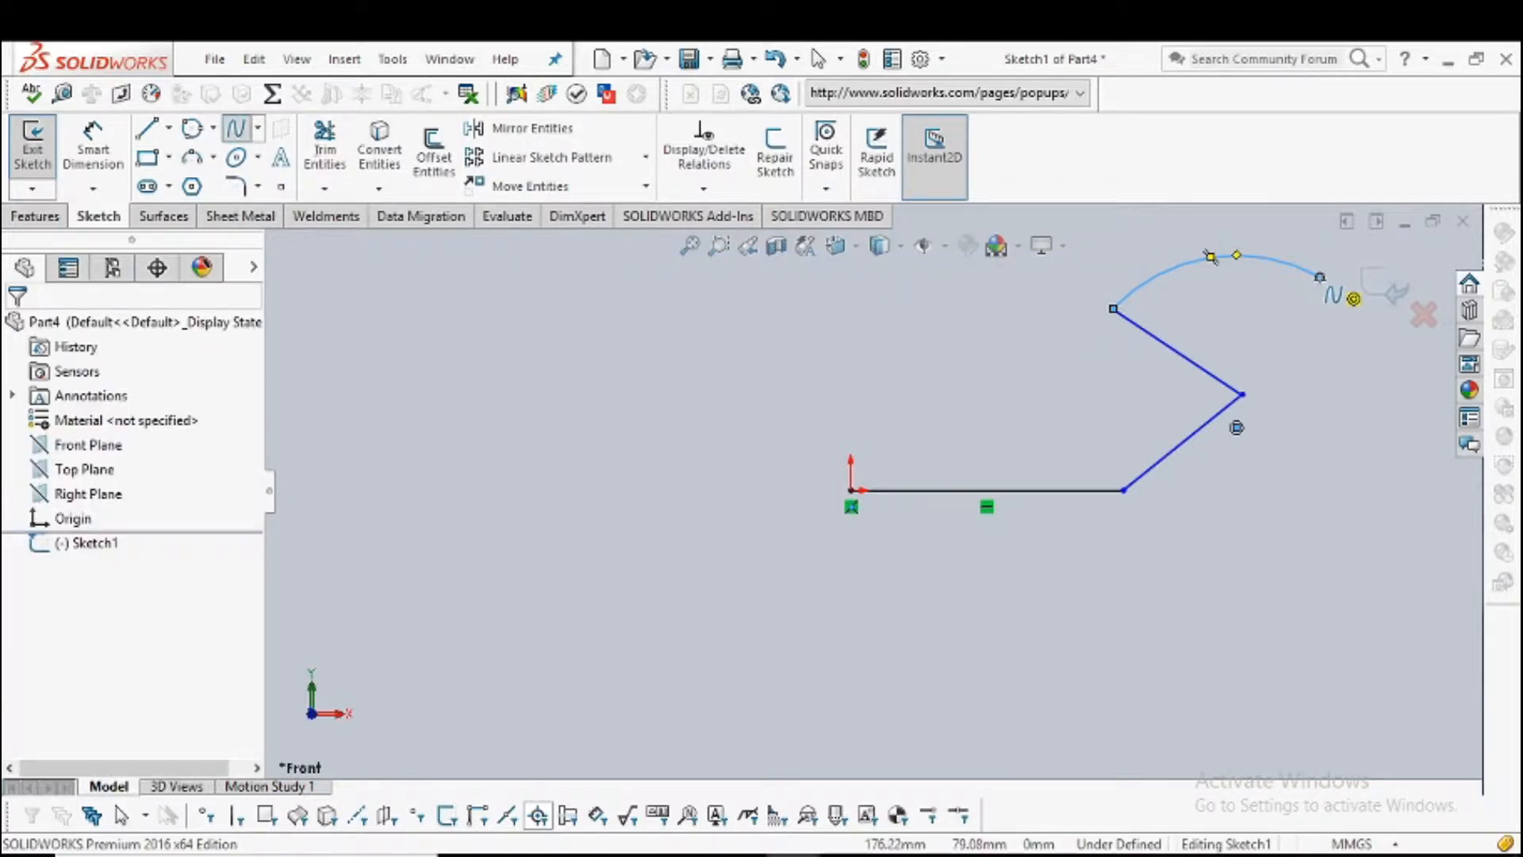
{"action": "left_click", "coordinate": [1320, 278]}
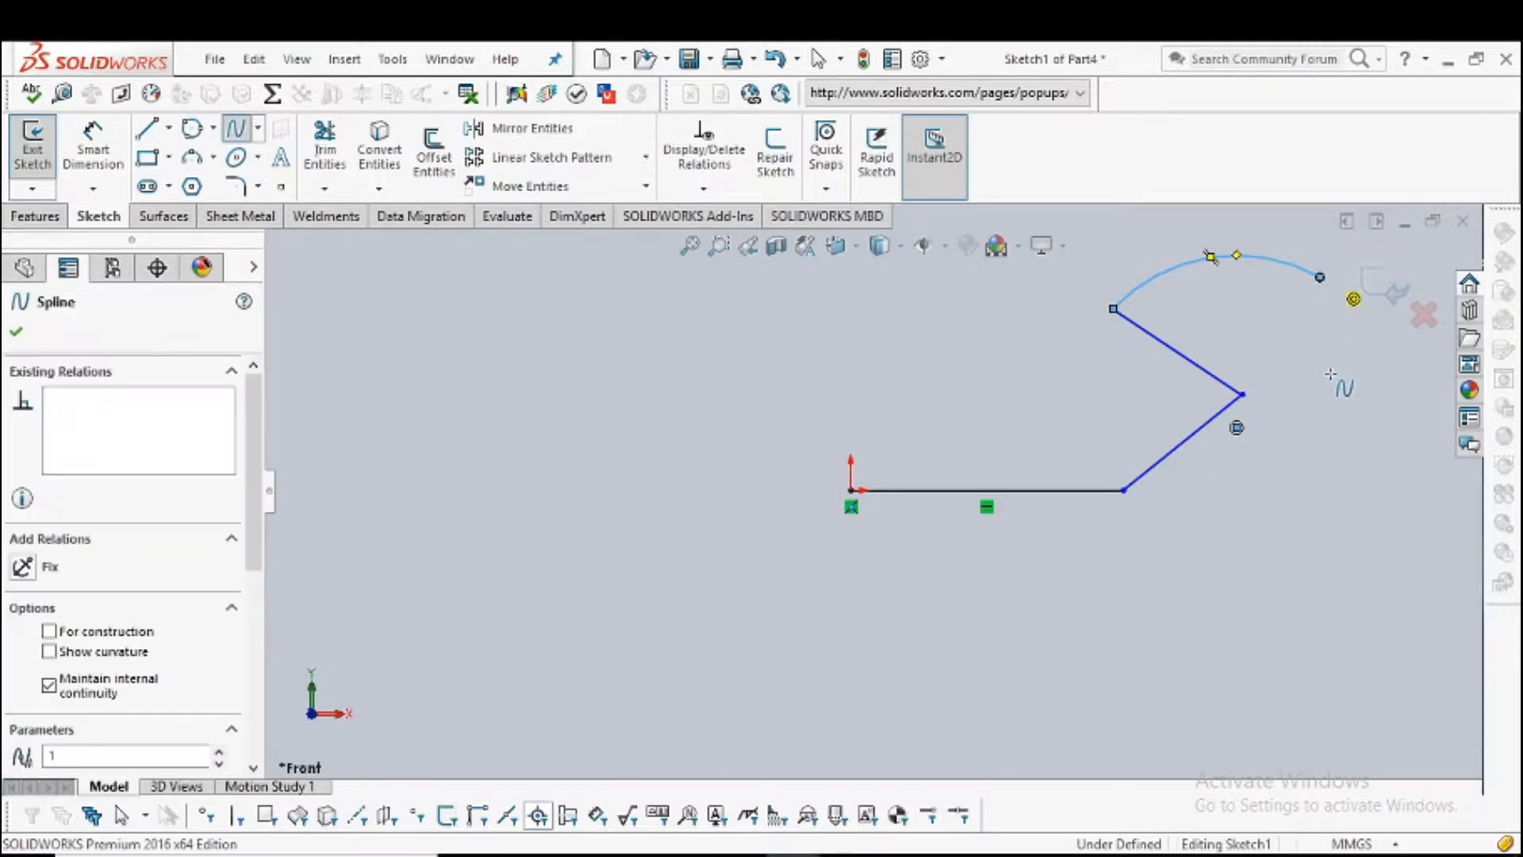
{"action": "left_click", "coordinate": [1322, 394]}
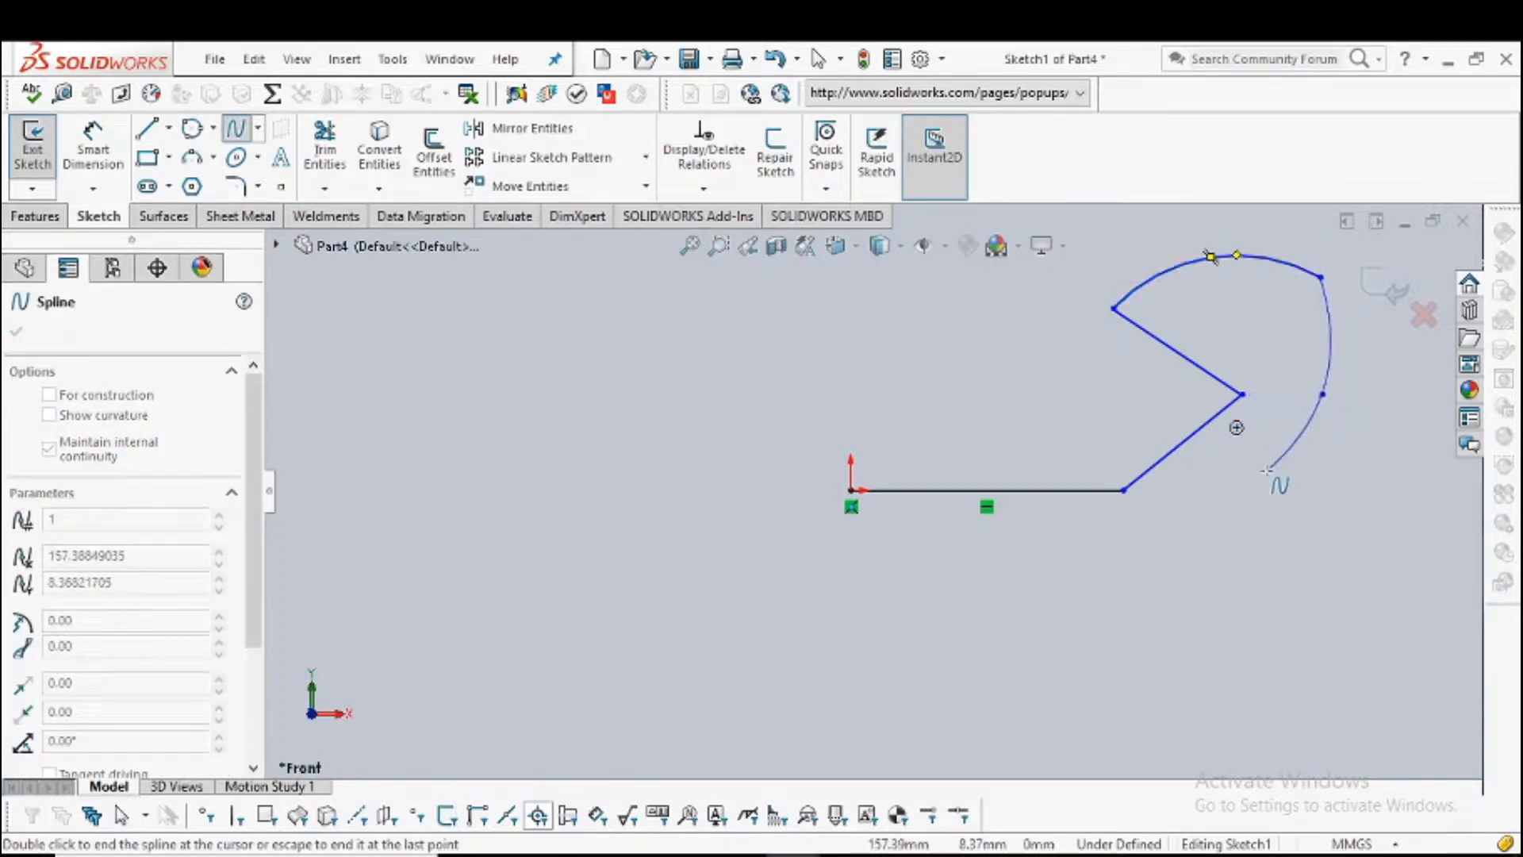
{"action": "left_click", "coordinate": [1251, 472]}
{"action": "left_click", "coordinate": [1211, 569]}
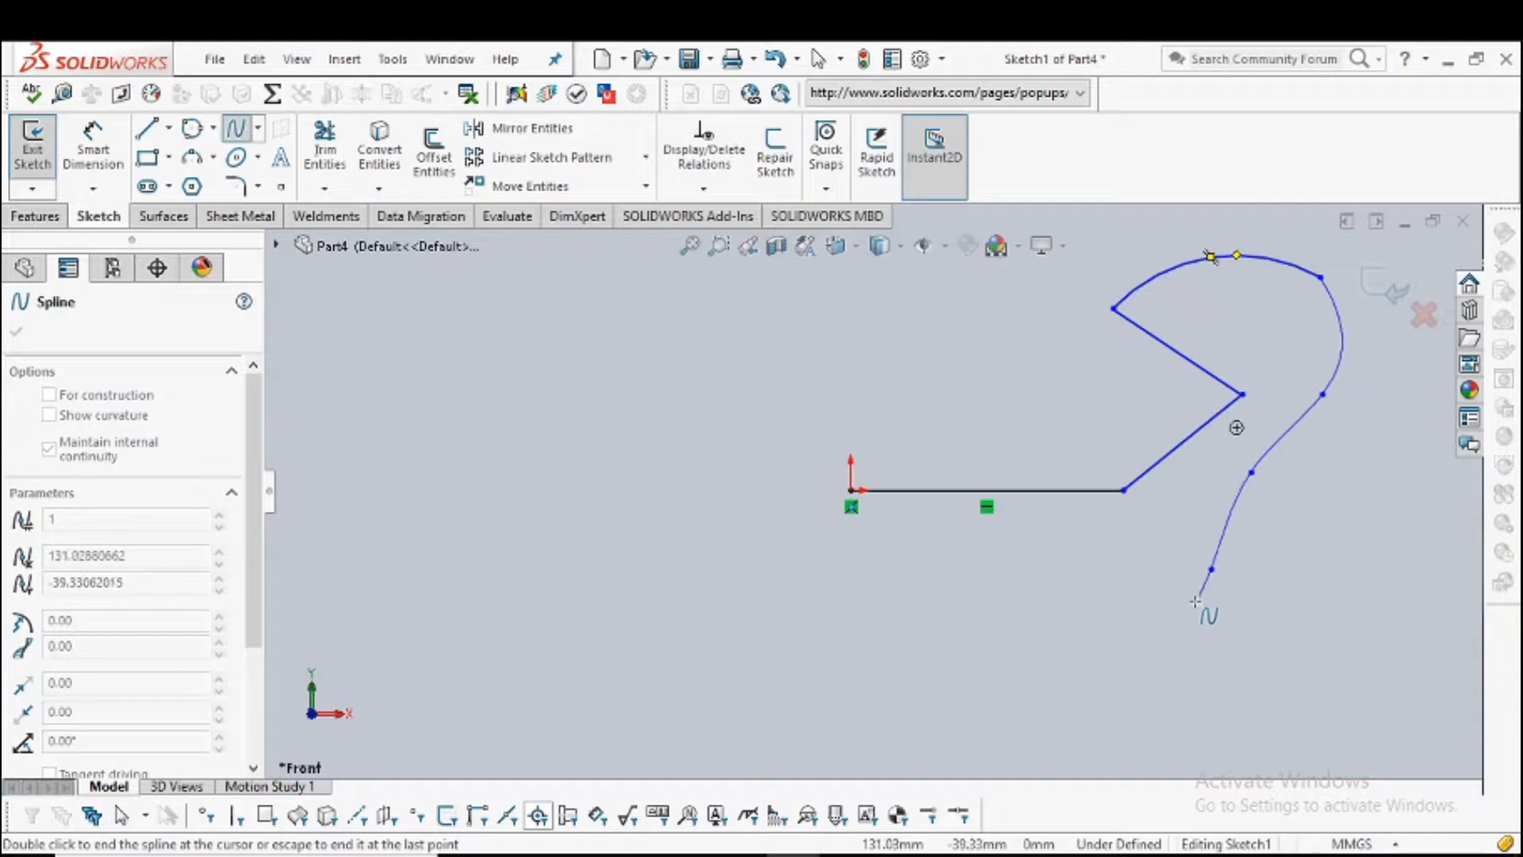
{"action": "left_click", "coordinate": [1170, 606]}
{"action": "left_click", "coordinate": [1048, 589]}
{"action": "left_click", "coordinate": [962, 634]}
{"action": "left_click", "coordinate": [833, 596]}
{"action": "left_click", "coordinate": [716, 583]}
{"action": "left_click", "coordinate": [657, 490]}
{"action": "left_click", "coordinate": [648, 393]}
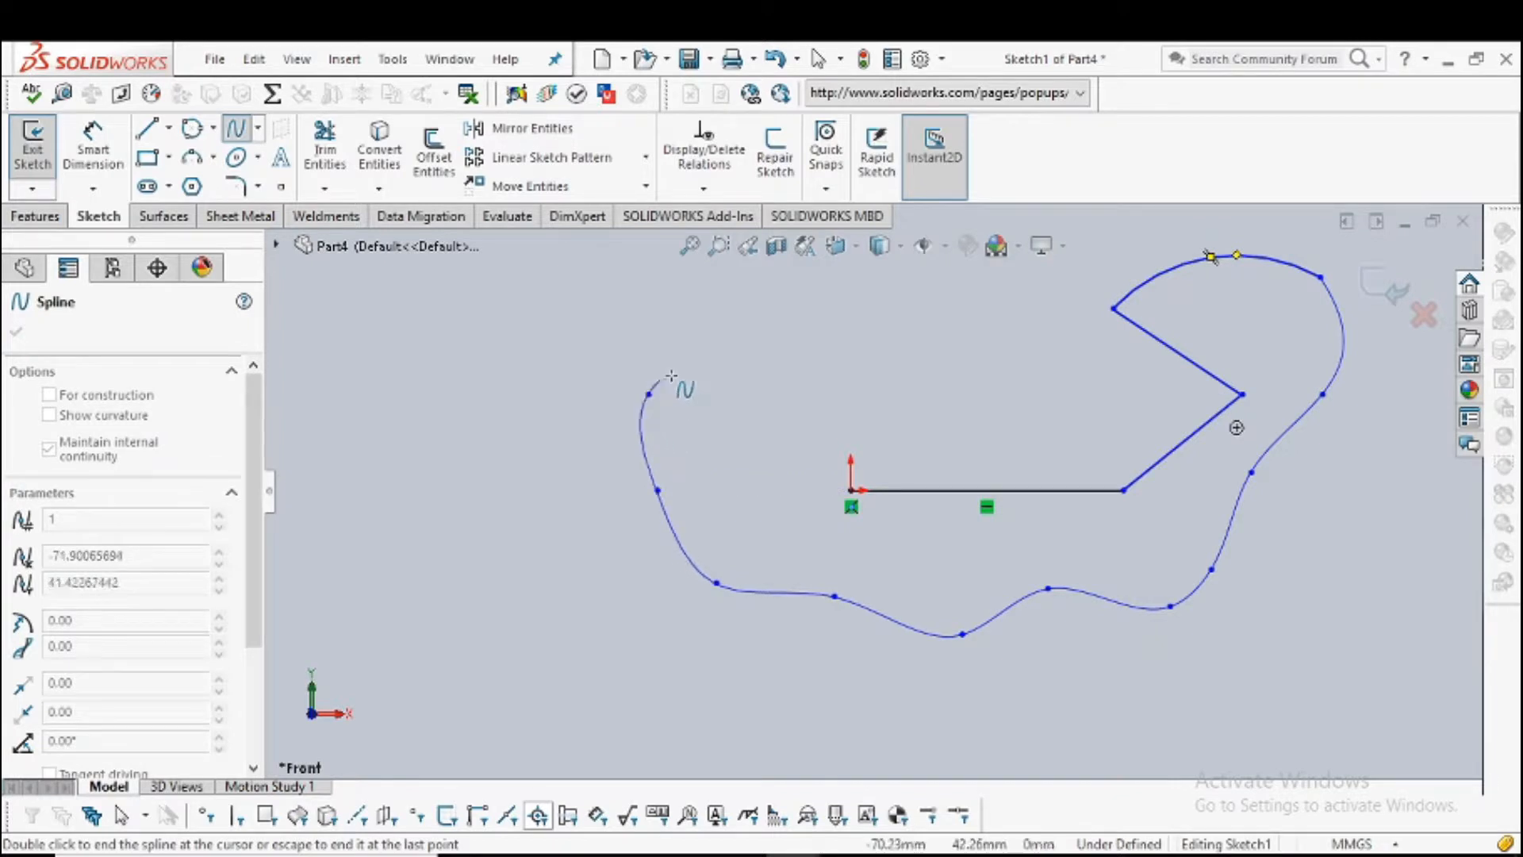
{"action": "left_click", "coordinate": [778, 342]}
{"action": "left_click", "coordinate": [851, 321]}
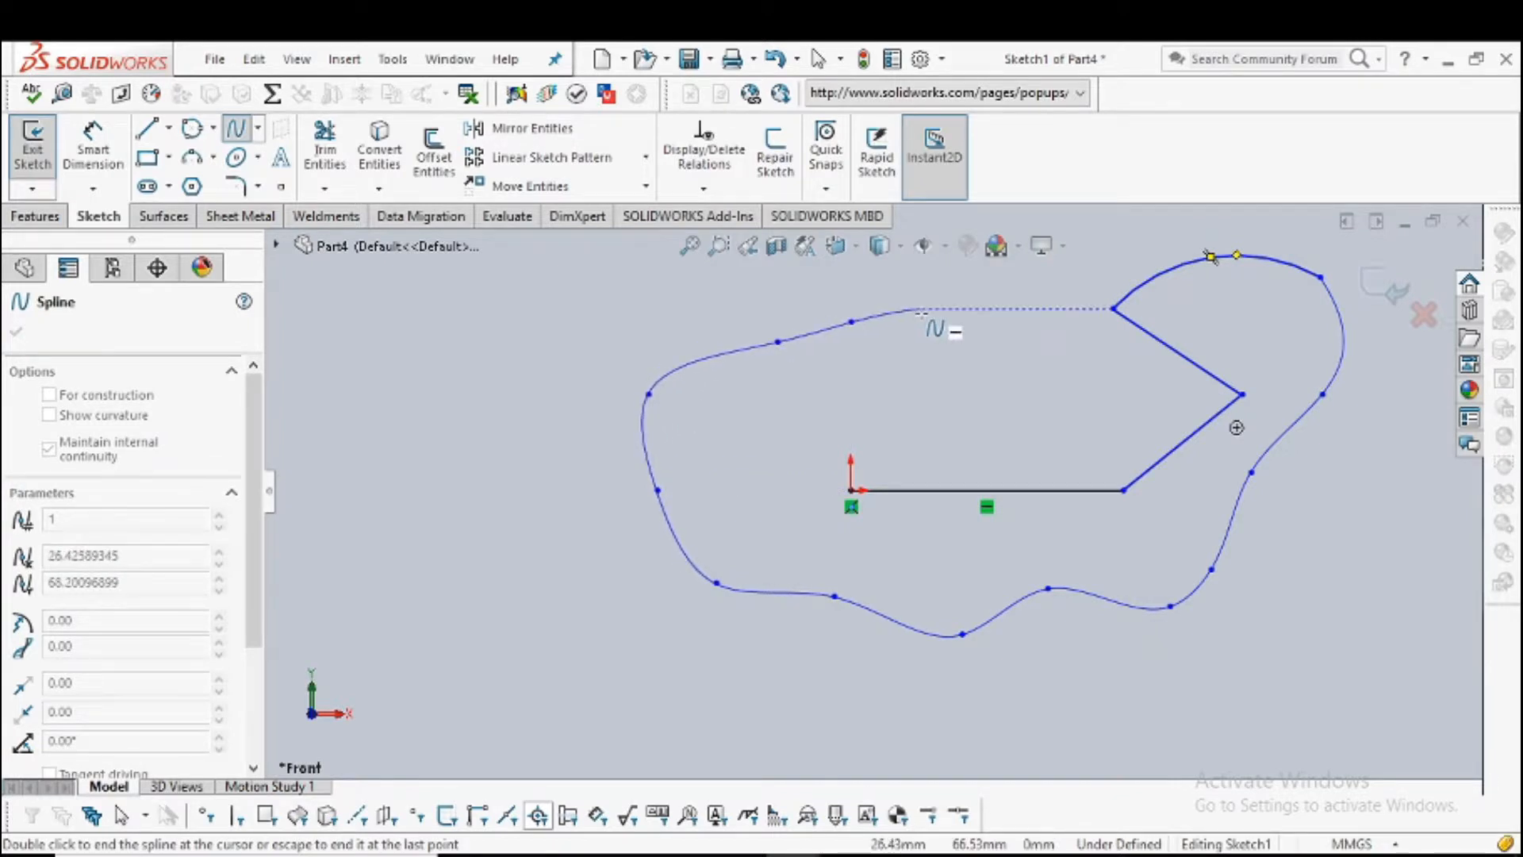
{"action": "left_click", "coordinate": [1114, 310]}
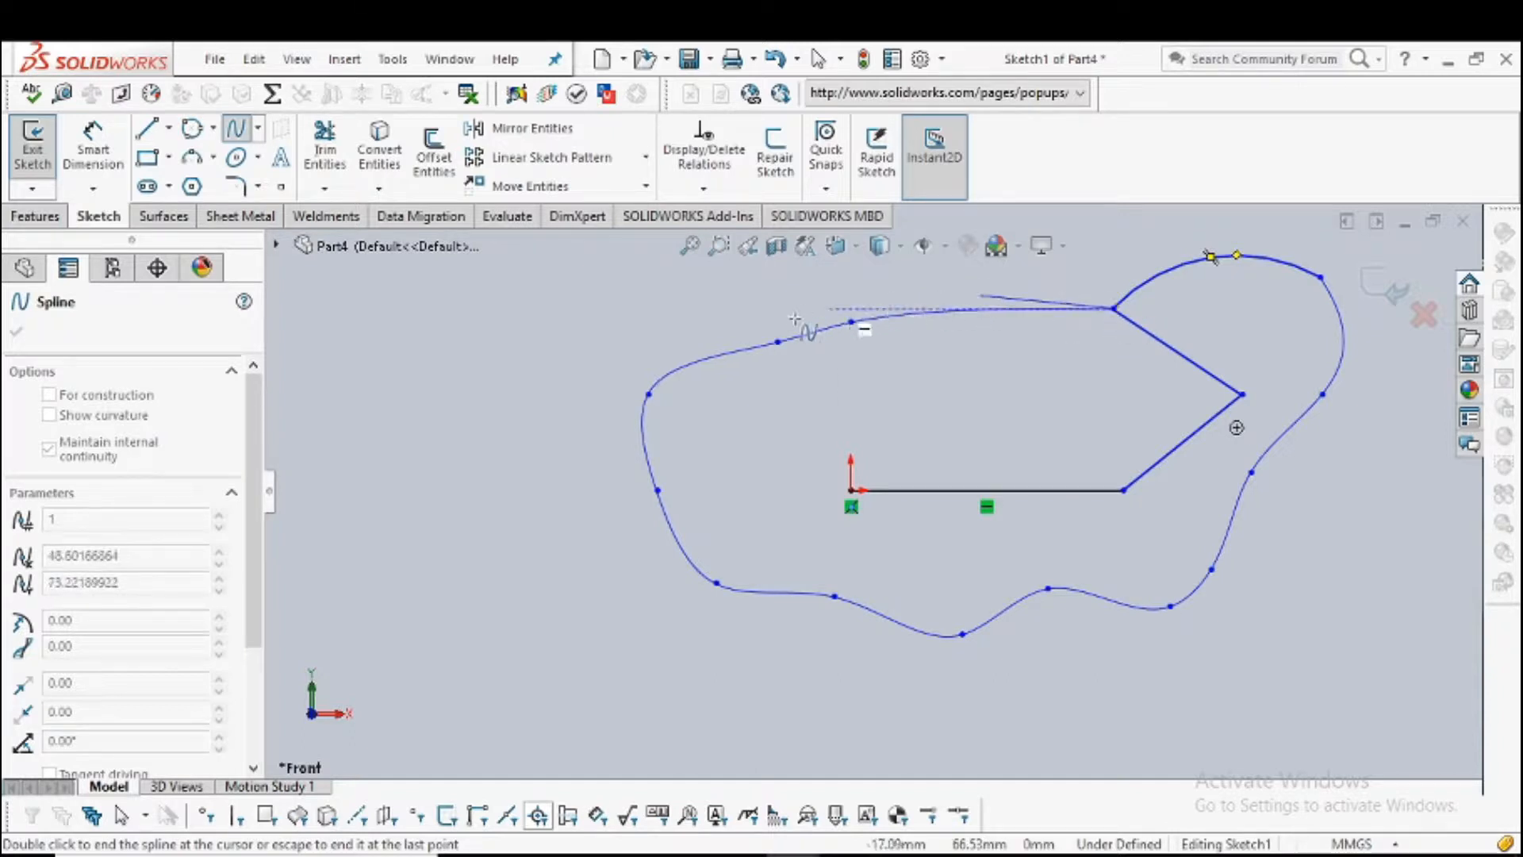
Step: Add a 20 mm sketch fillet between the horizontal line and the adjoining slanted line
{"action": "left_click", "coordinate": [237, 187]}
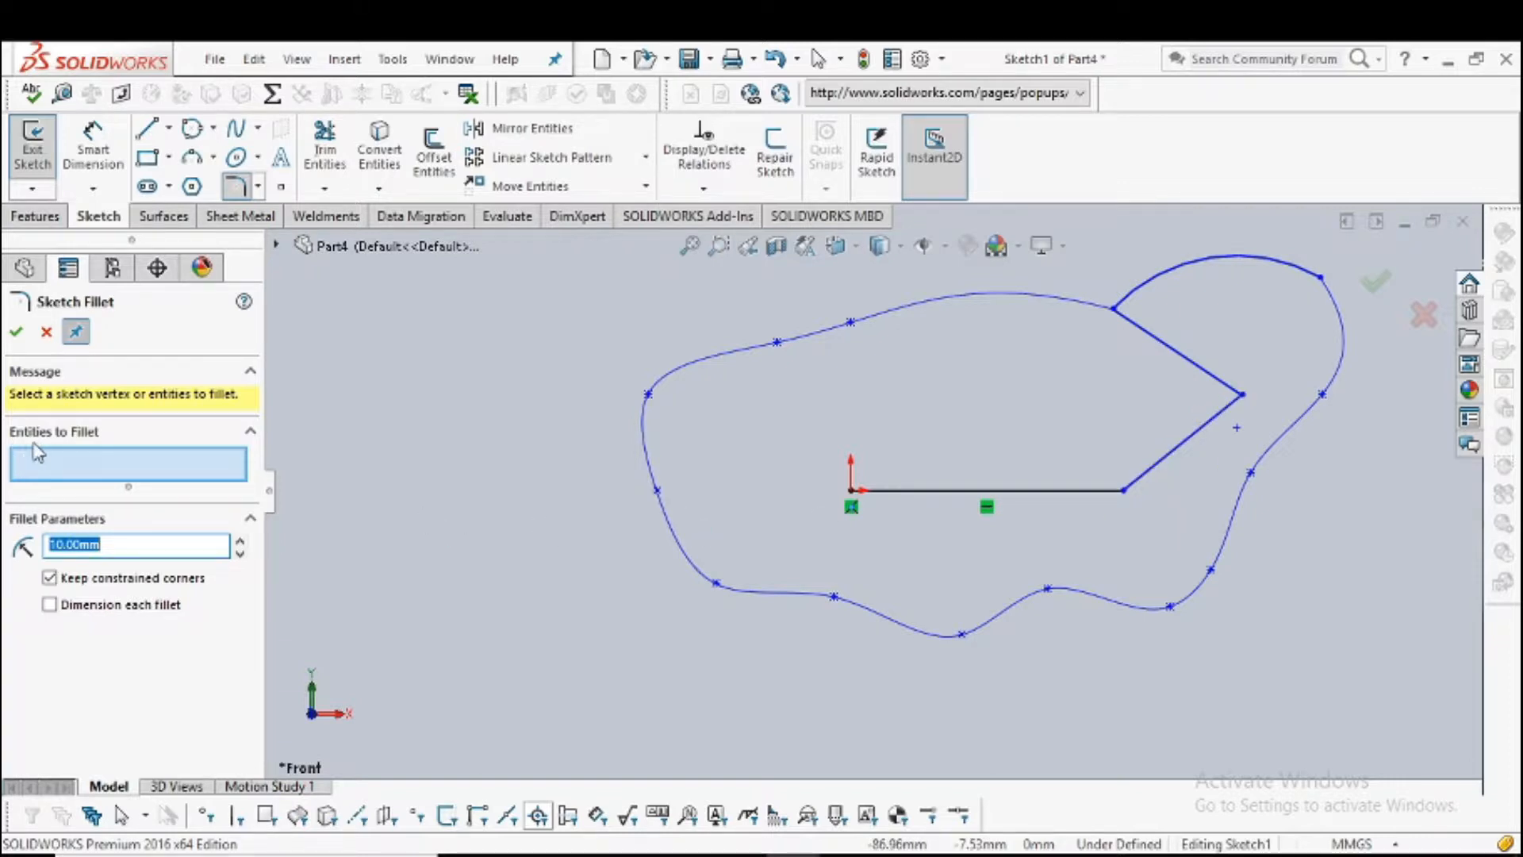
{"action": "left_click", "coordinate": [1081, 493]}
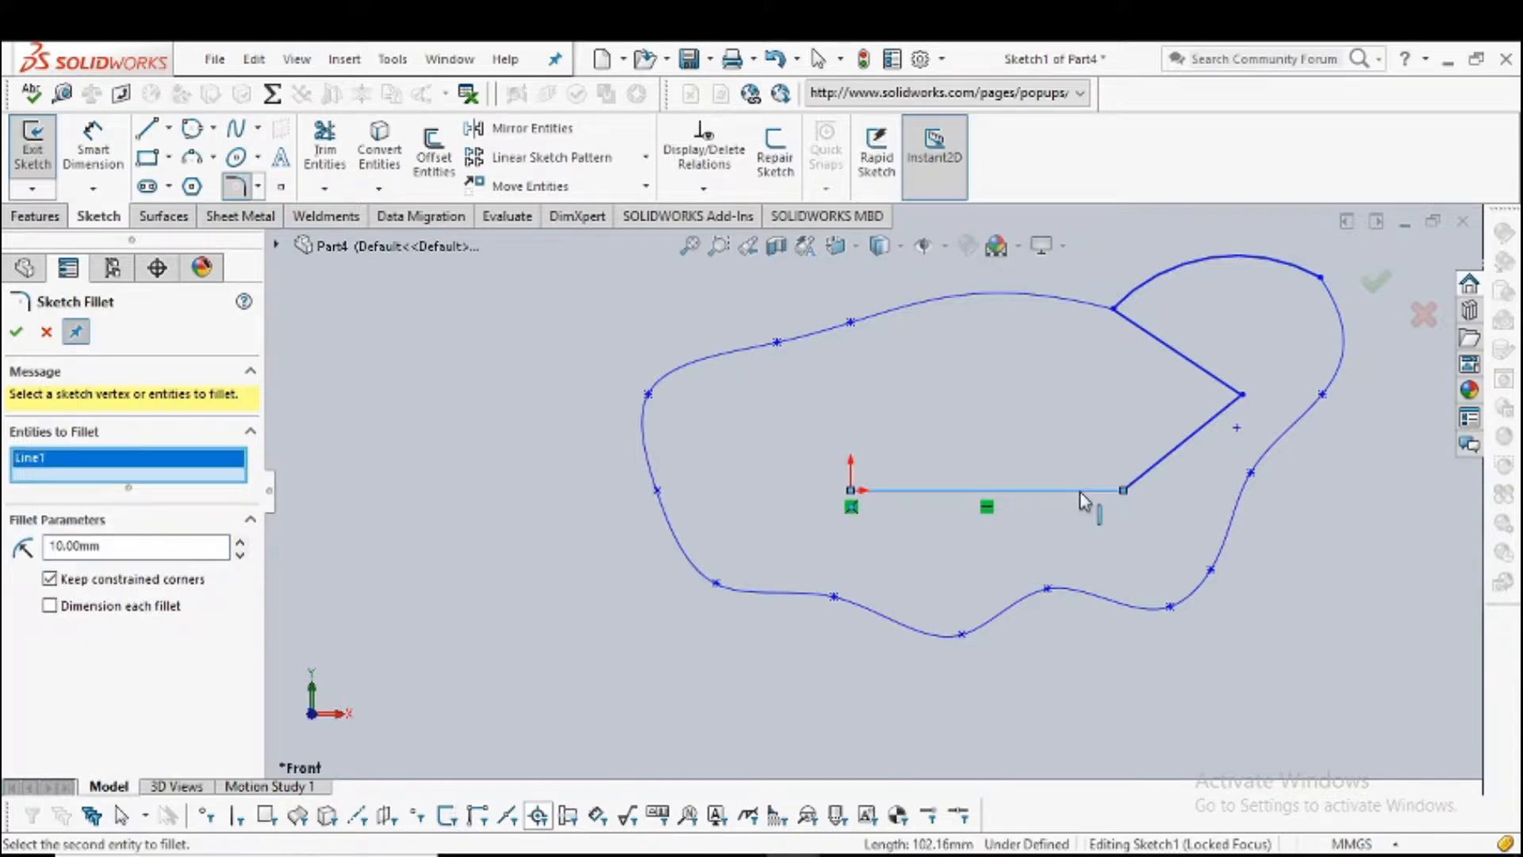
{"action": "left_click", "coordinate": [1172, 466]}
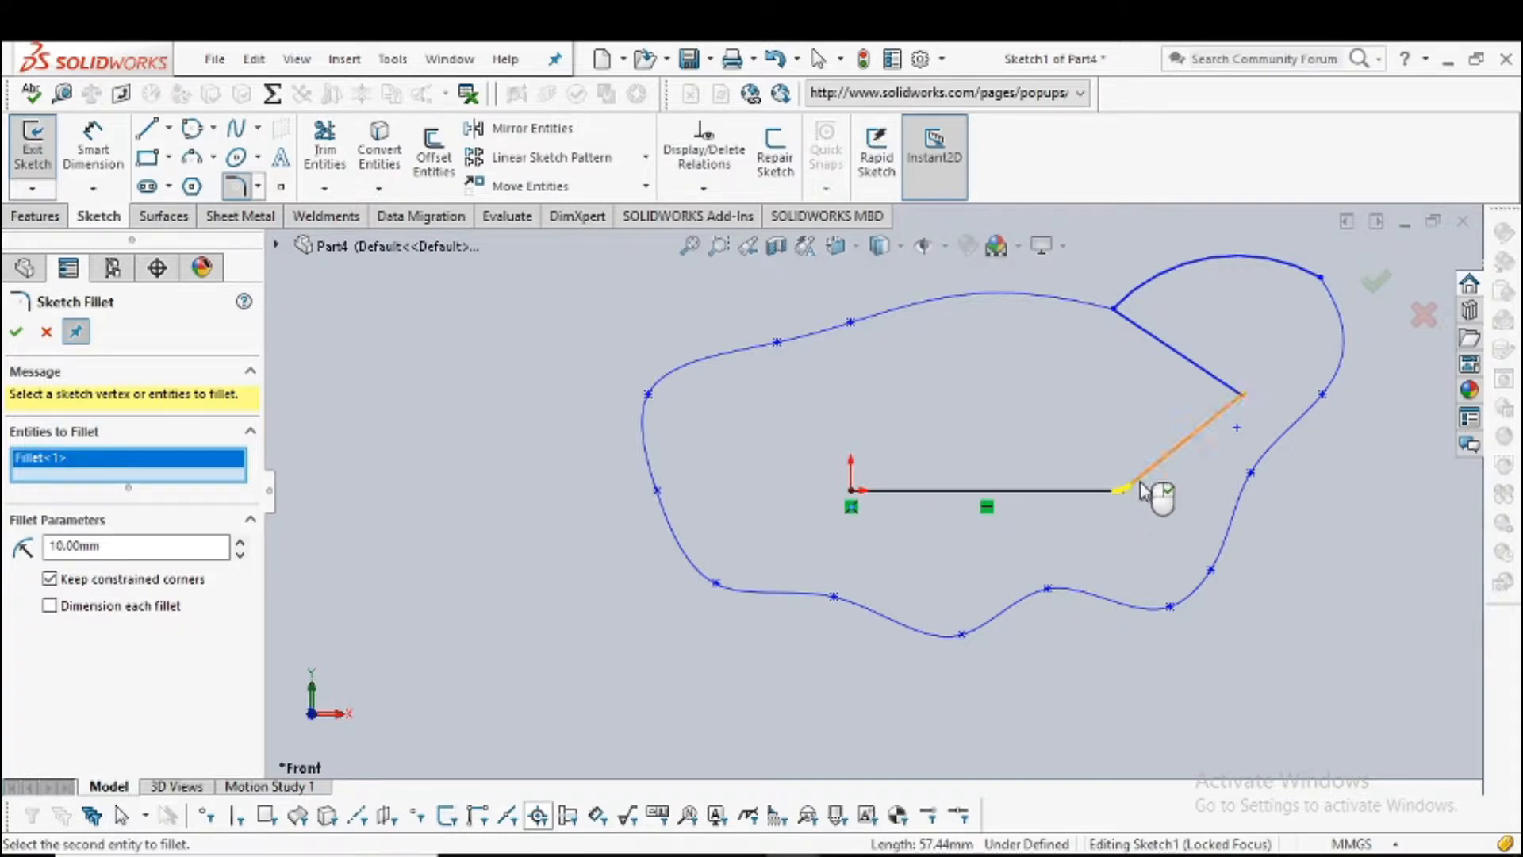
{"action": "left_click", "coordinate": [131, 553]}
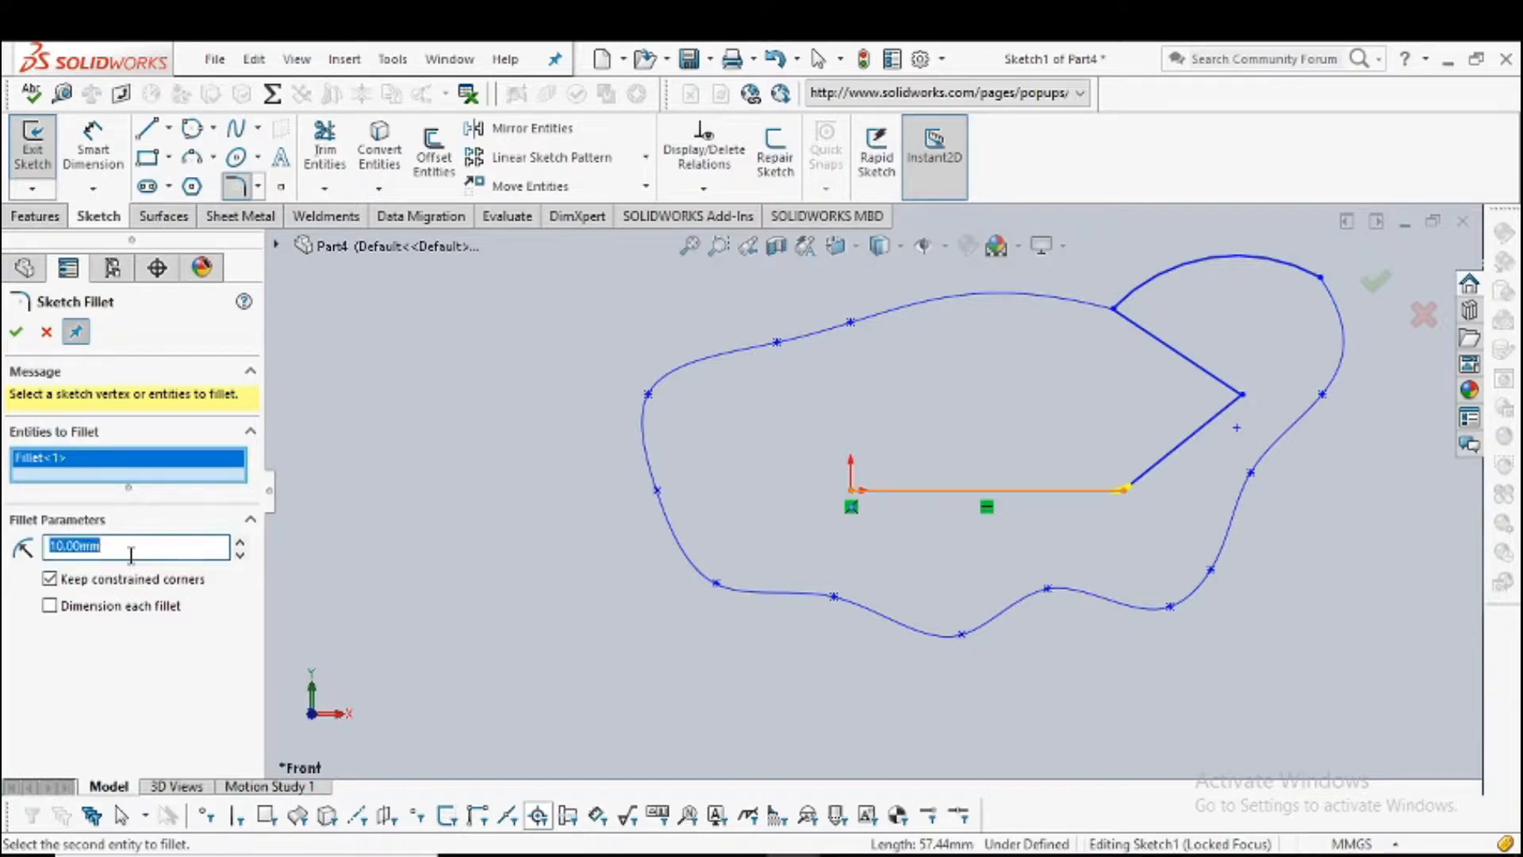
{"action": "type", "text": "20"}
{"action": "key", "text": "Return"}
{"action": "left_click", "coordinate": [18, 331]}
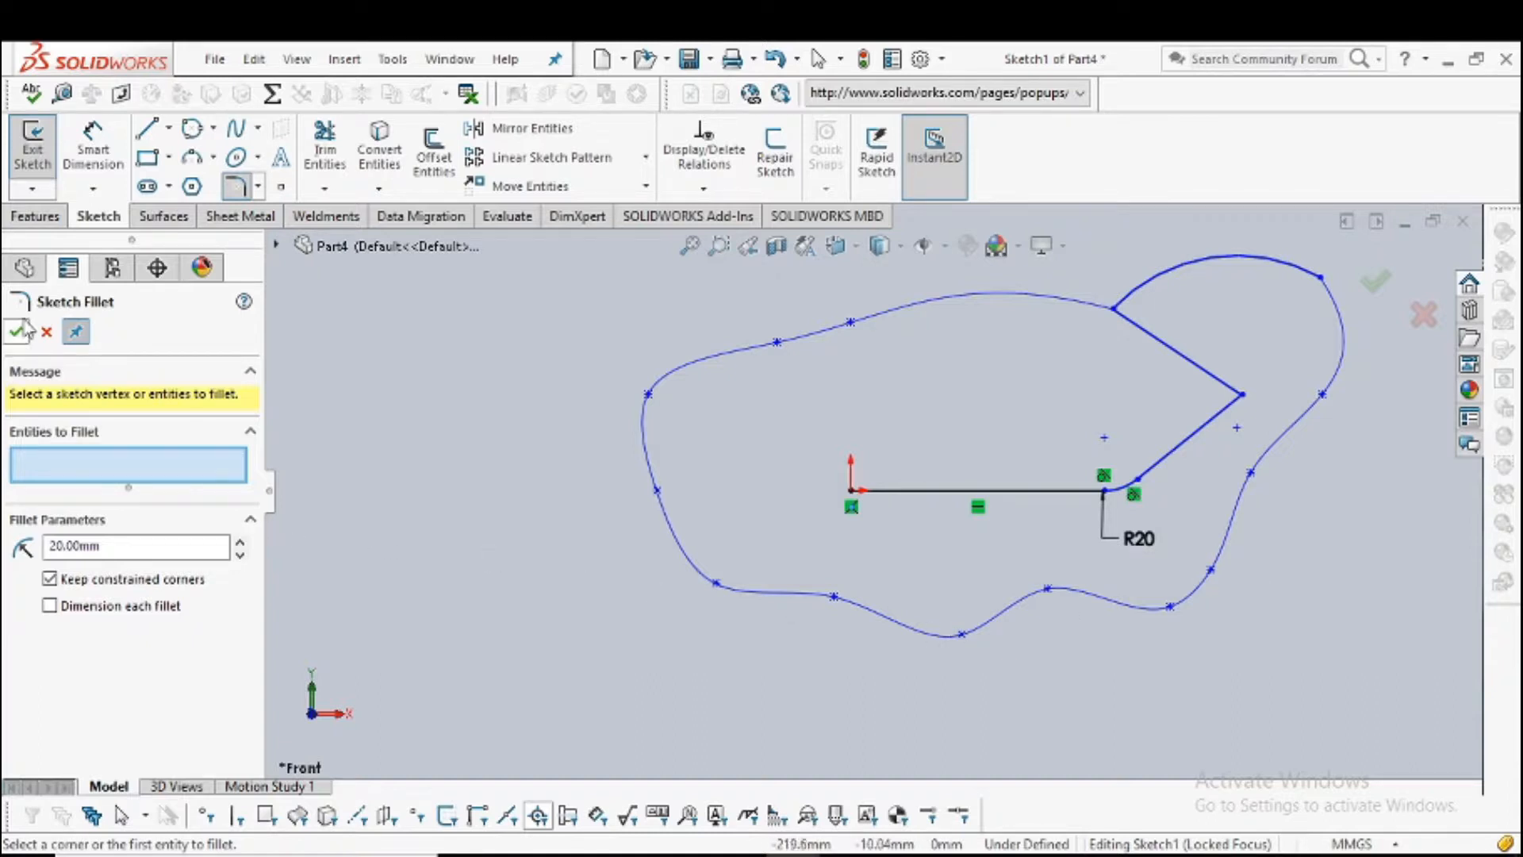
{"action": "left_click", "coordinate": [21, 331]}
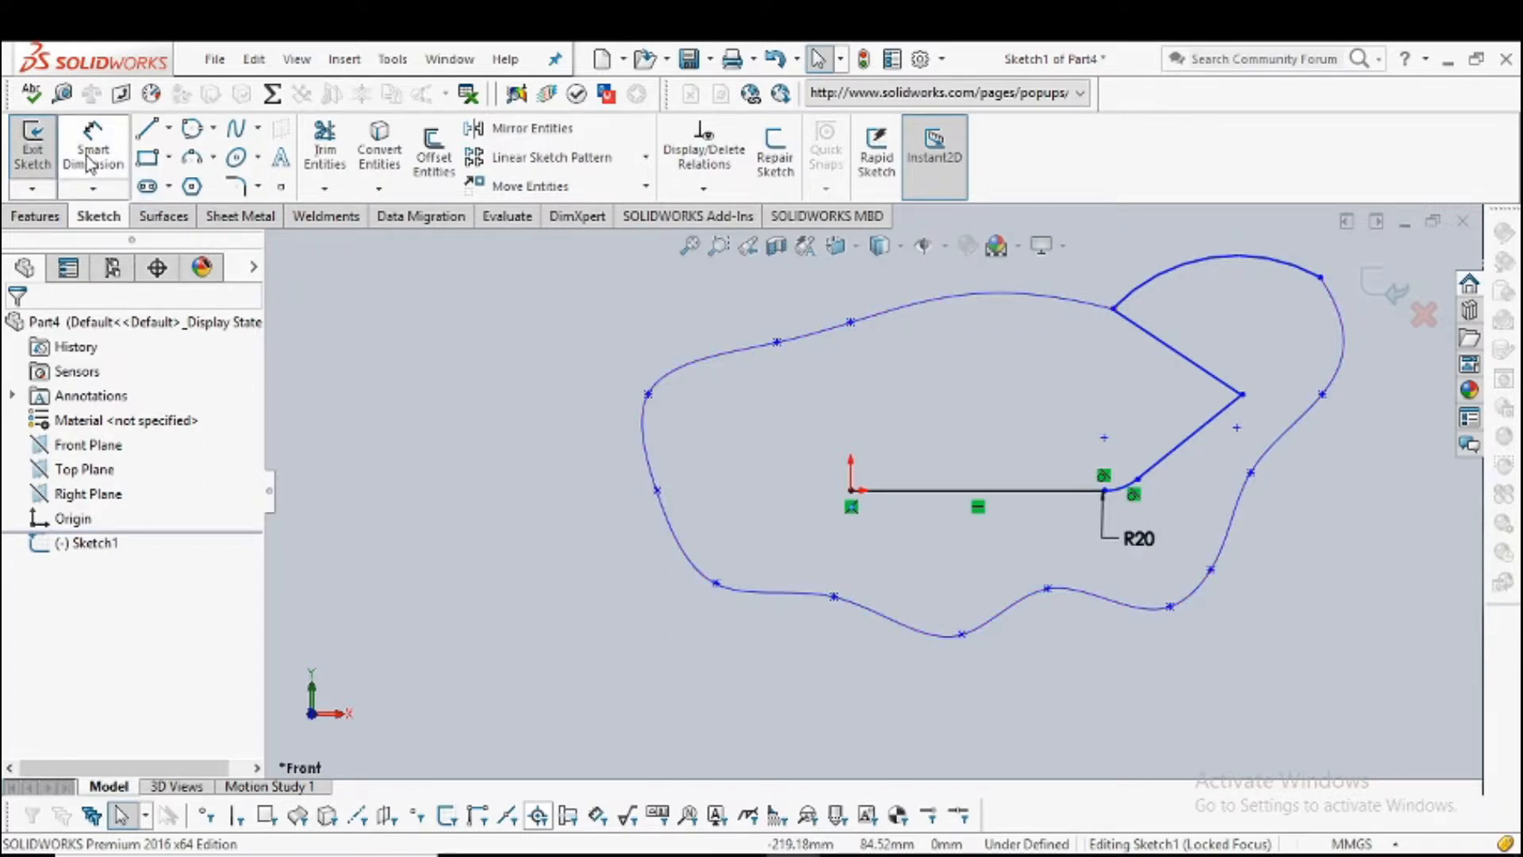
Step: Dimension the horizontal line with Smart Dimension and set its length to 100 mm
{"action": "left_click", "coordinate": [94, 189]}
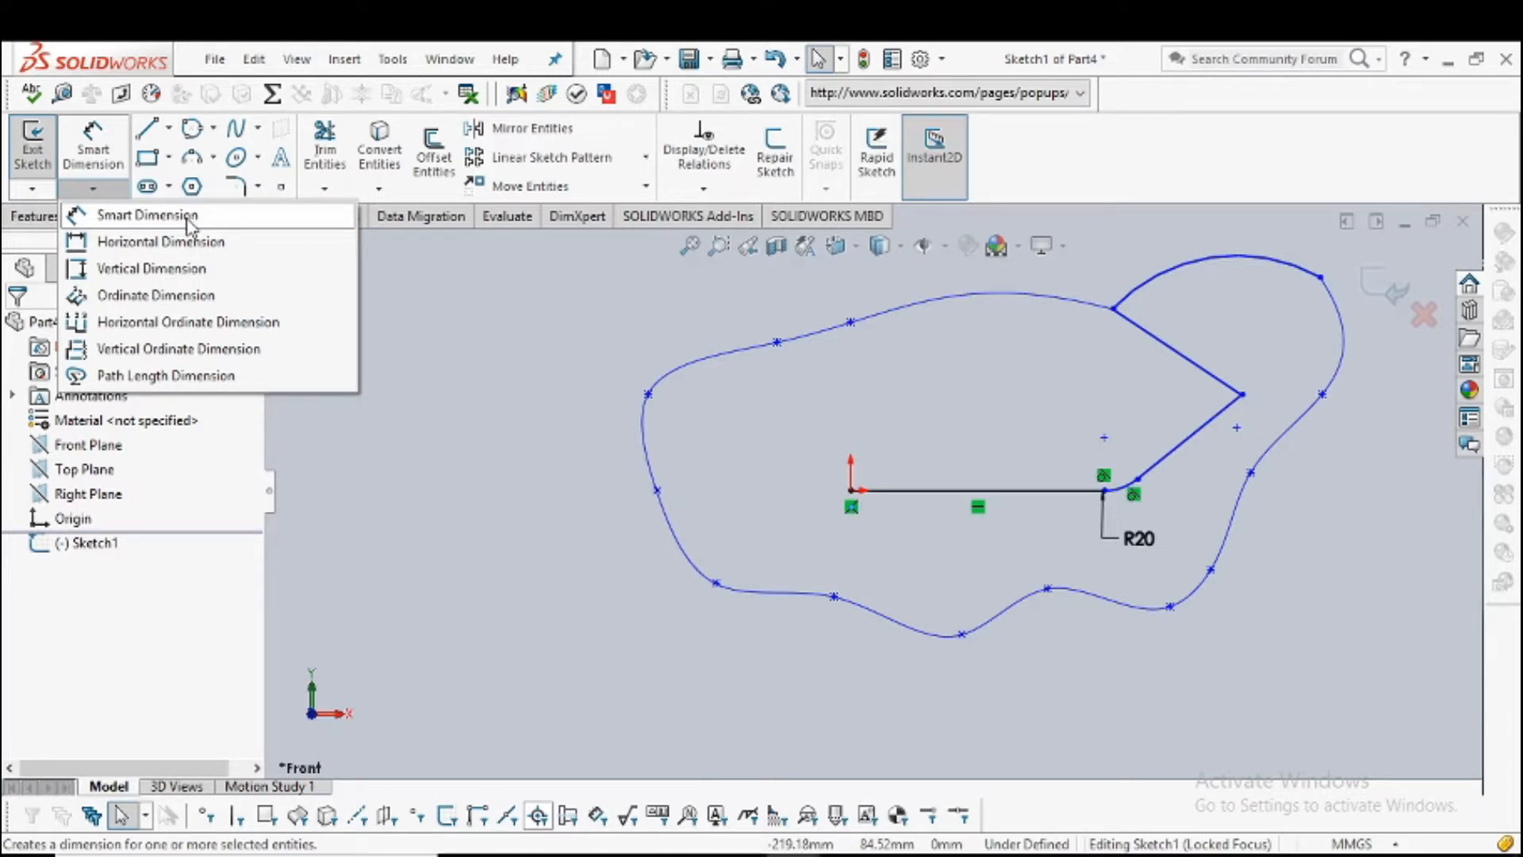
{"action": "left_click", "coordinate": [147, 215]}
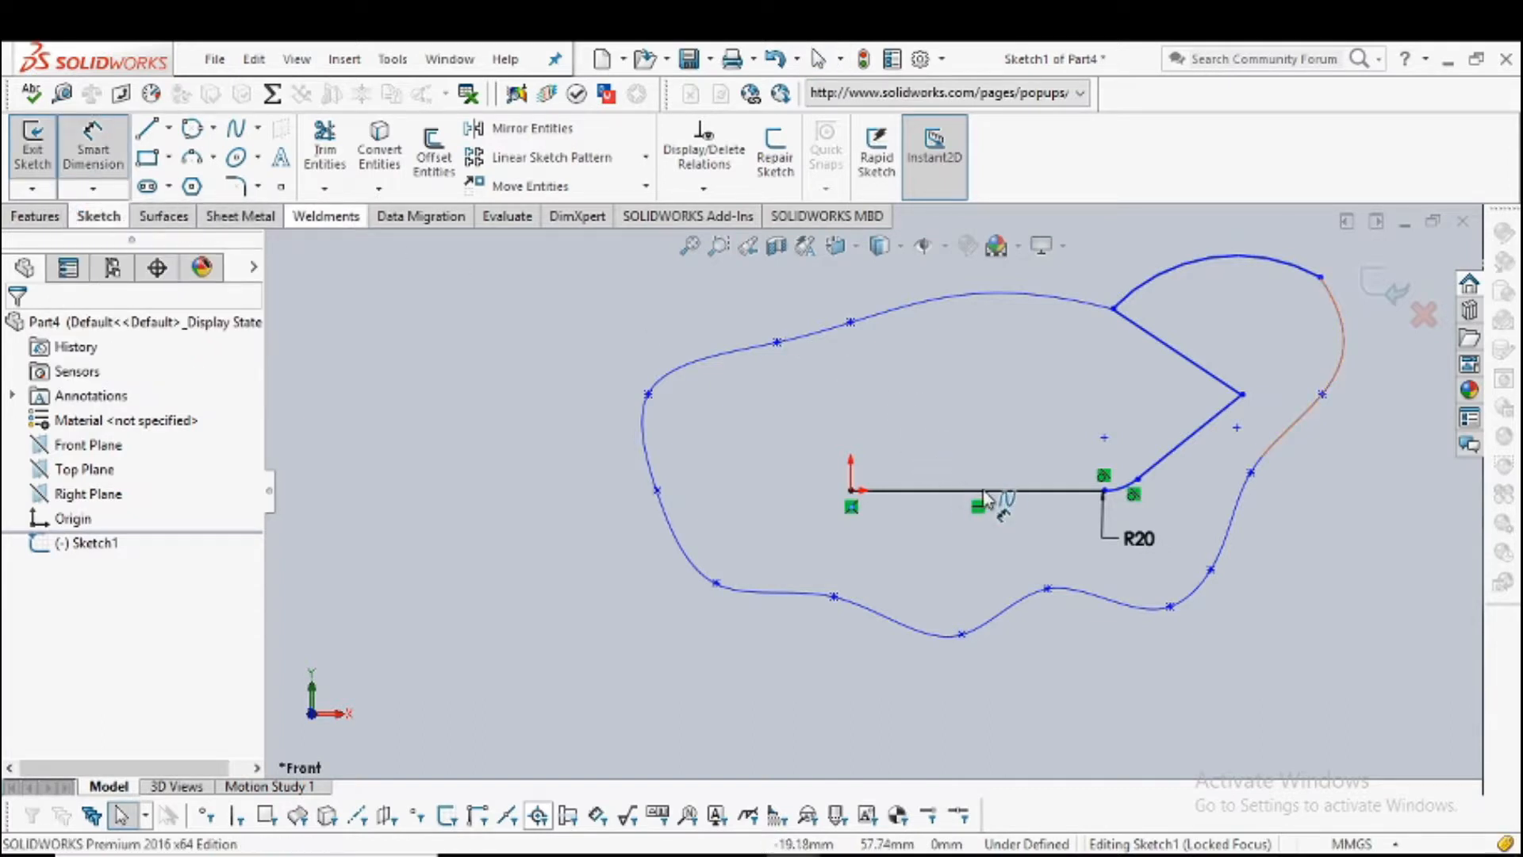
{"action": "left_click", "coordinate": [1023, 491]}
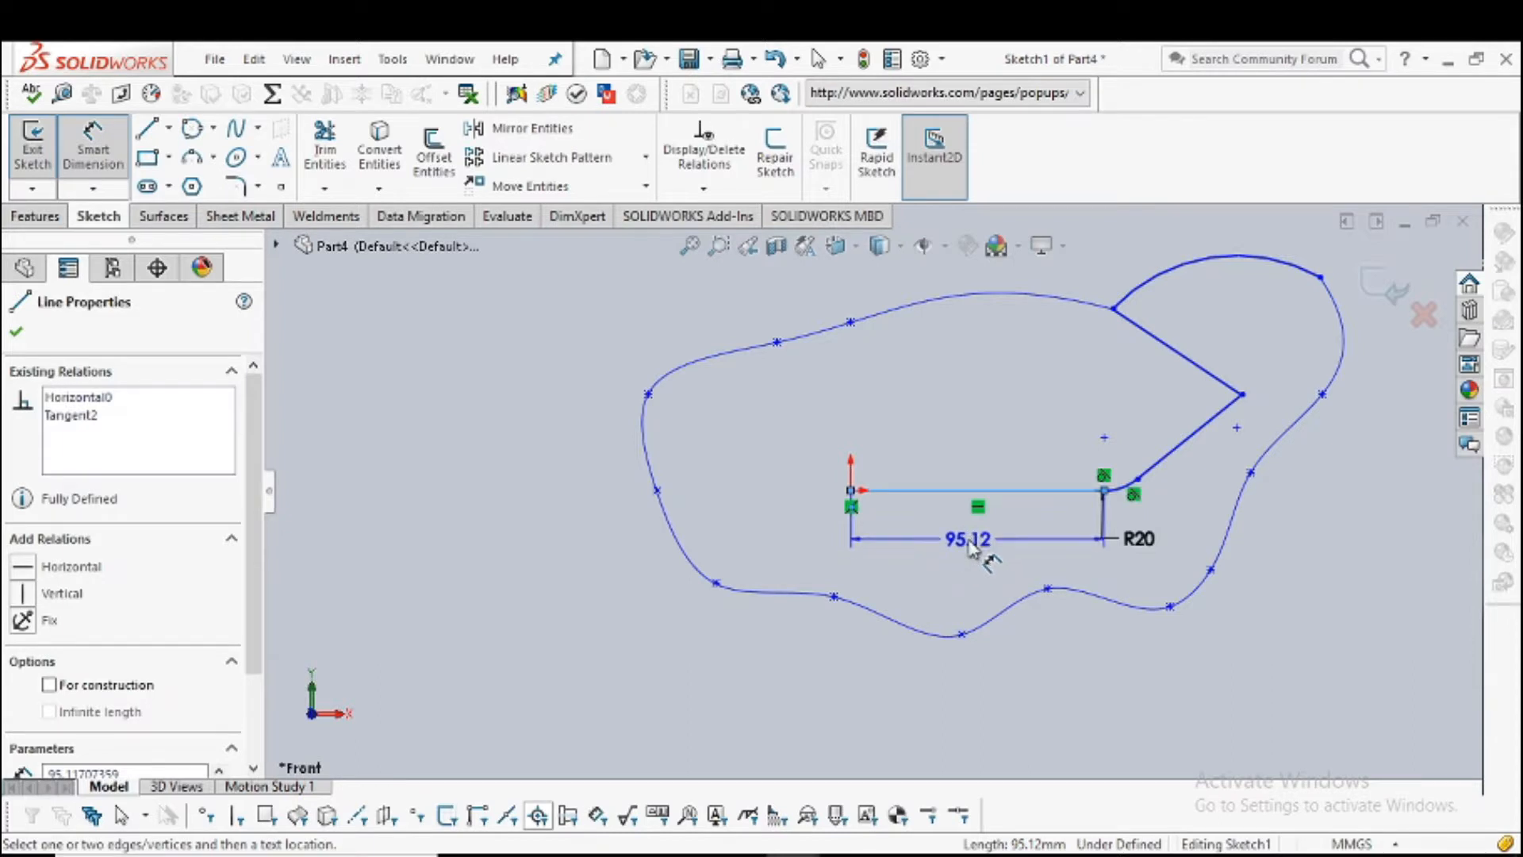
{"action": "left_click", "coordinate": [969, 546]}
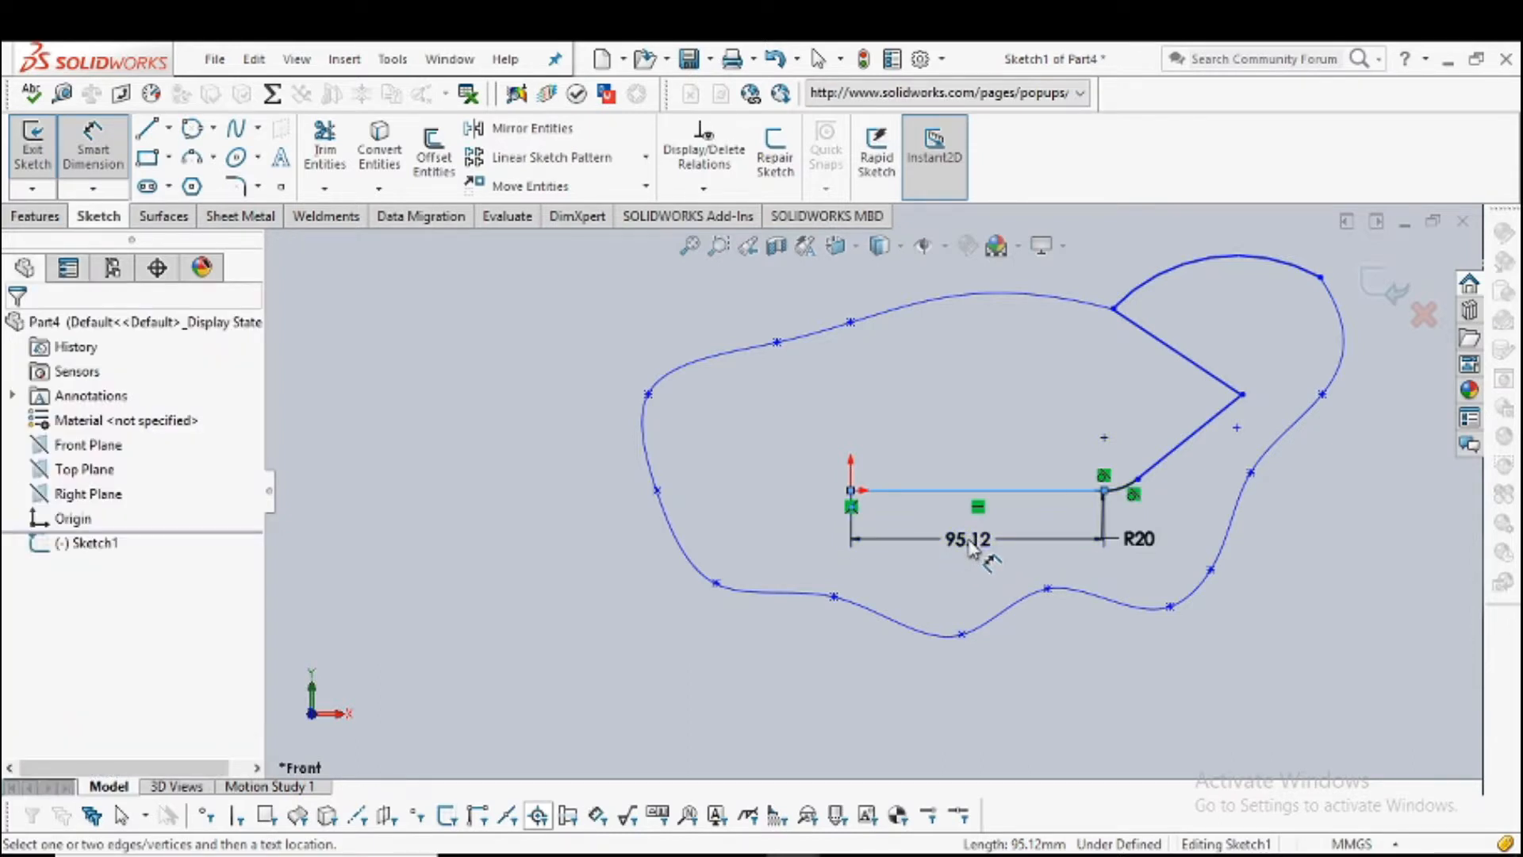
{"action": "double_click", "coordinate": [967, 541]}
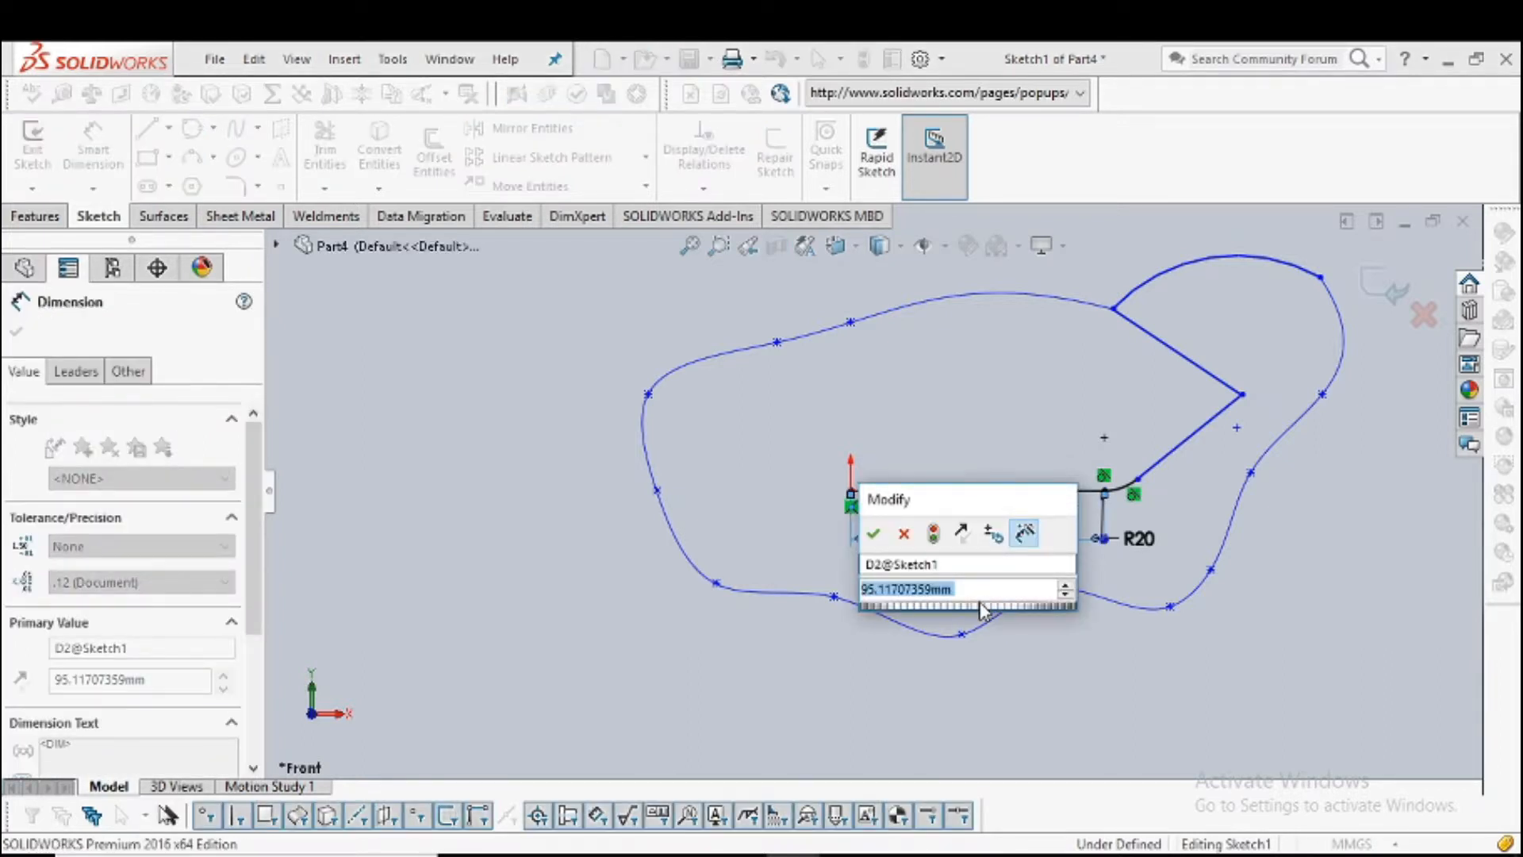
{"action": "type", "text": "10"}
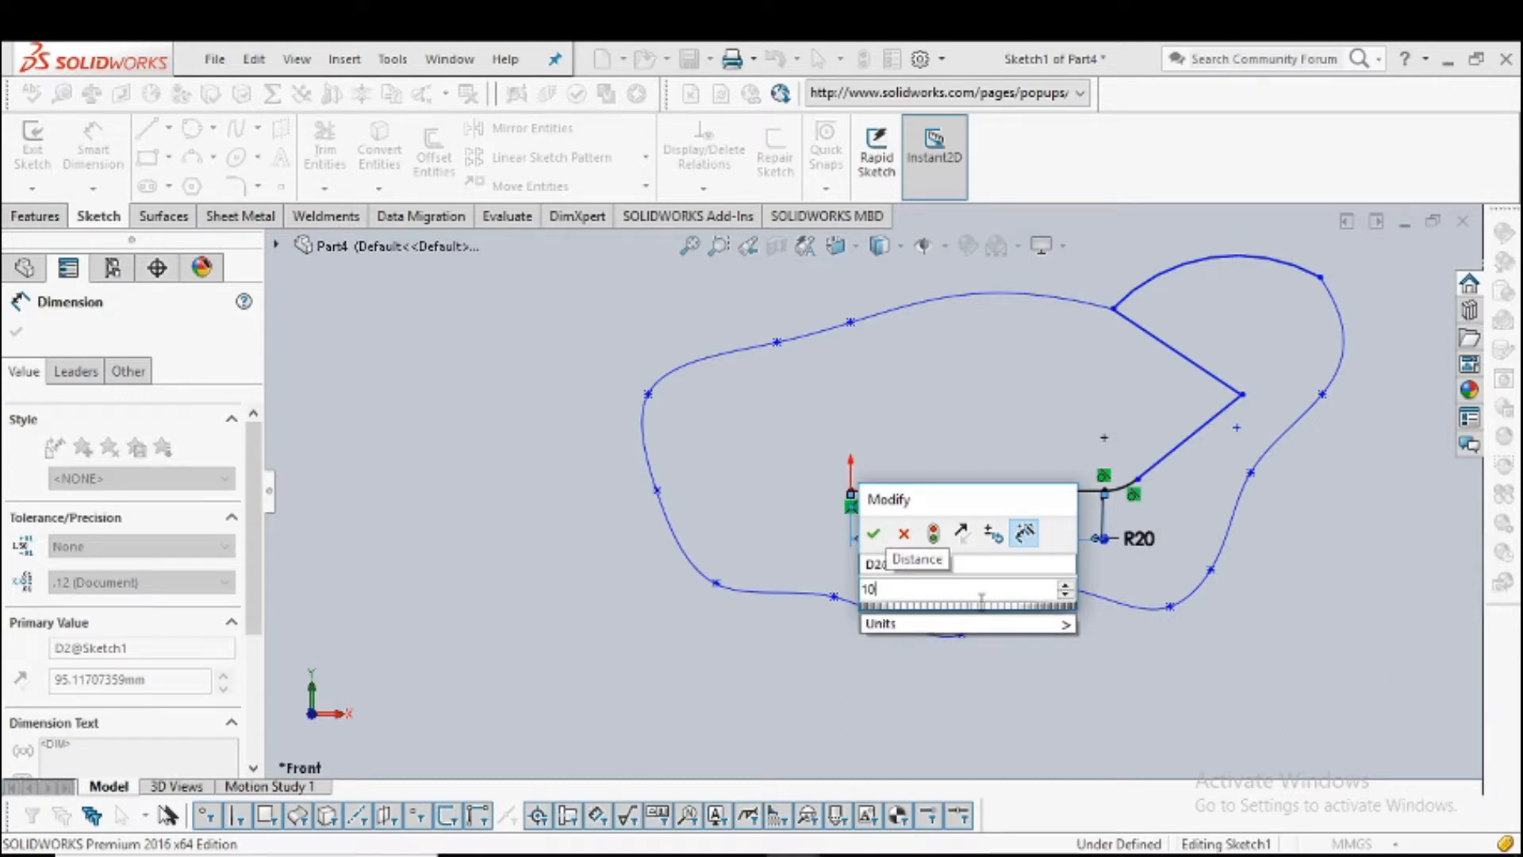
{"action": "type", "text": "0"}
{"action": "key", "text": "Return"}
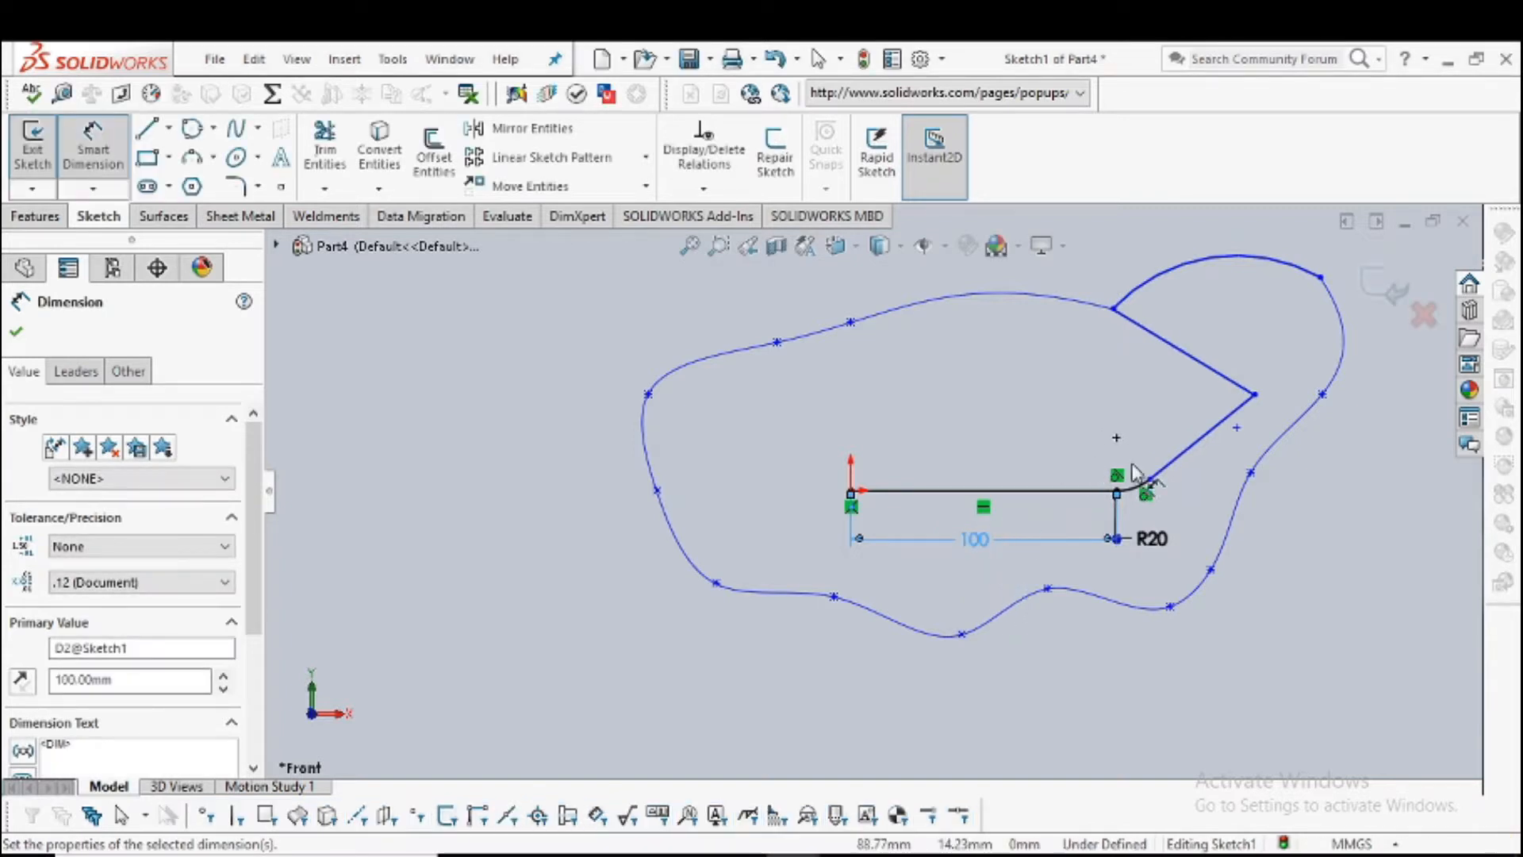
Step: Dimension the slanted line adjoining the fillet and set its length to 35 mm
{"action": "left_click", "coordinate": [1184, 466]}
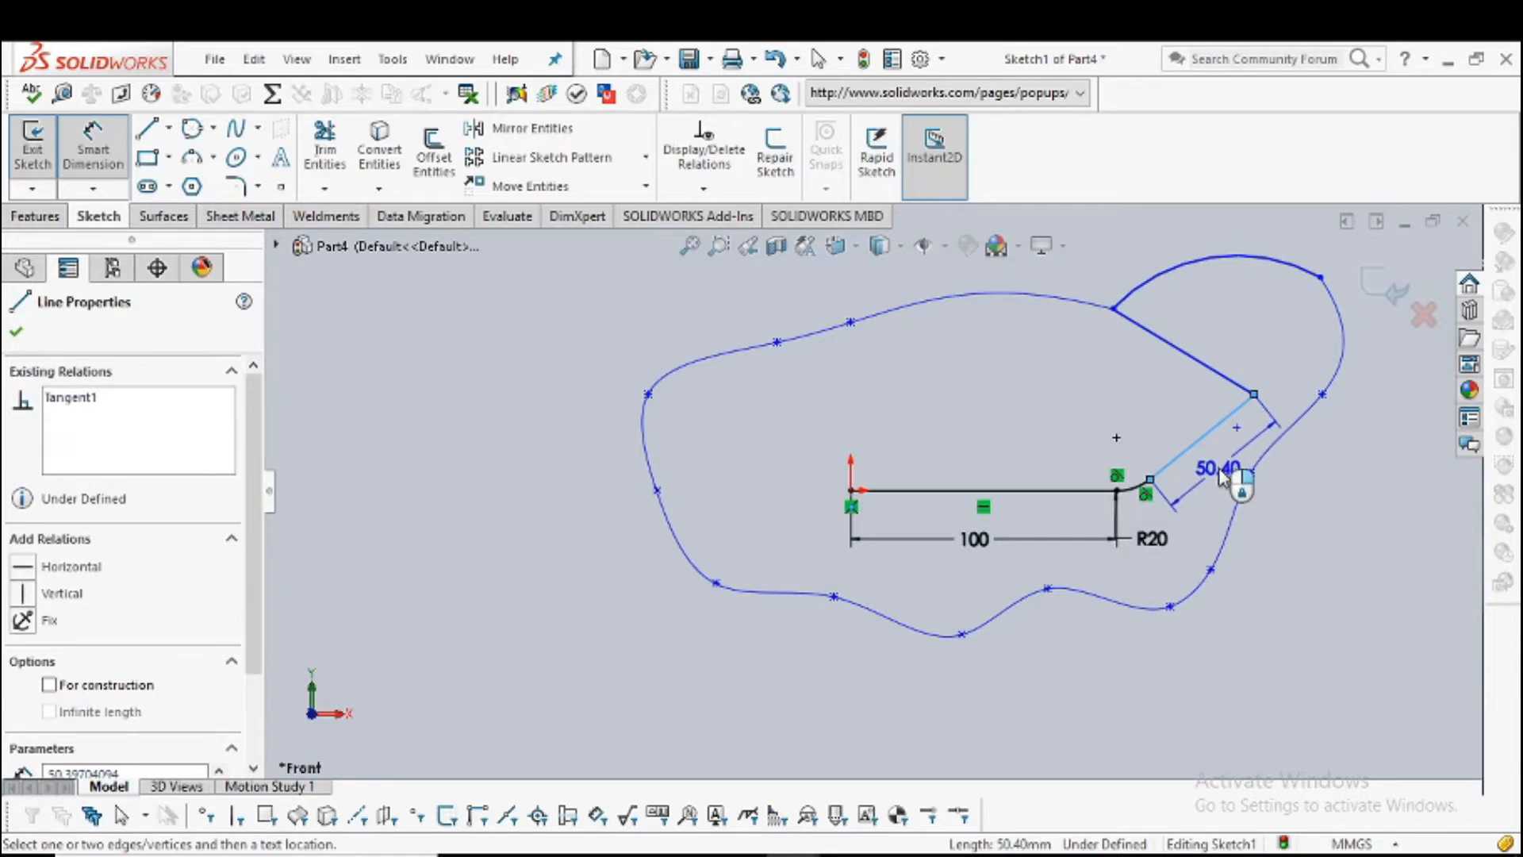
{"action": "left_click", "coordinate": [1219, 476]}
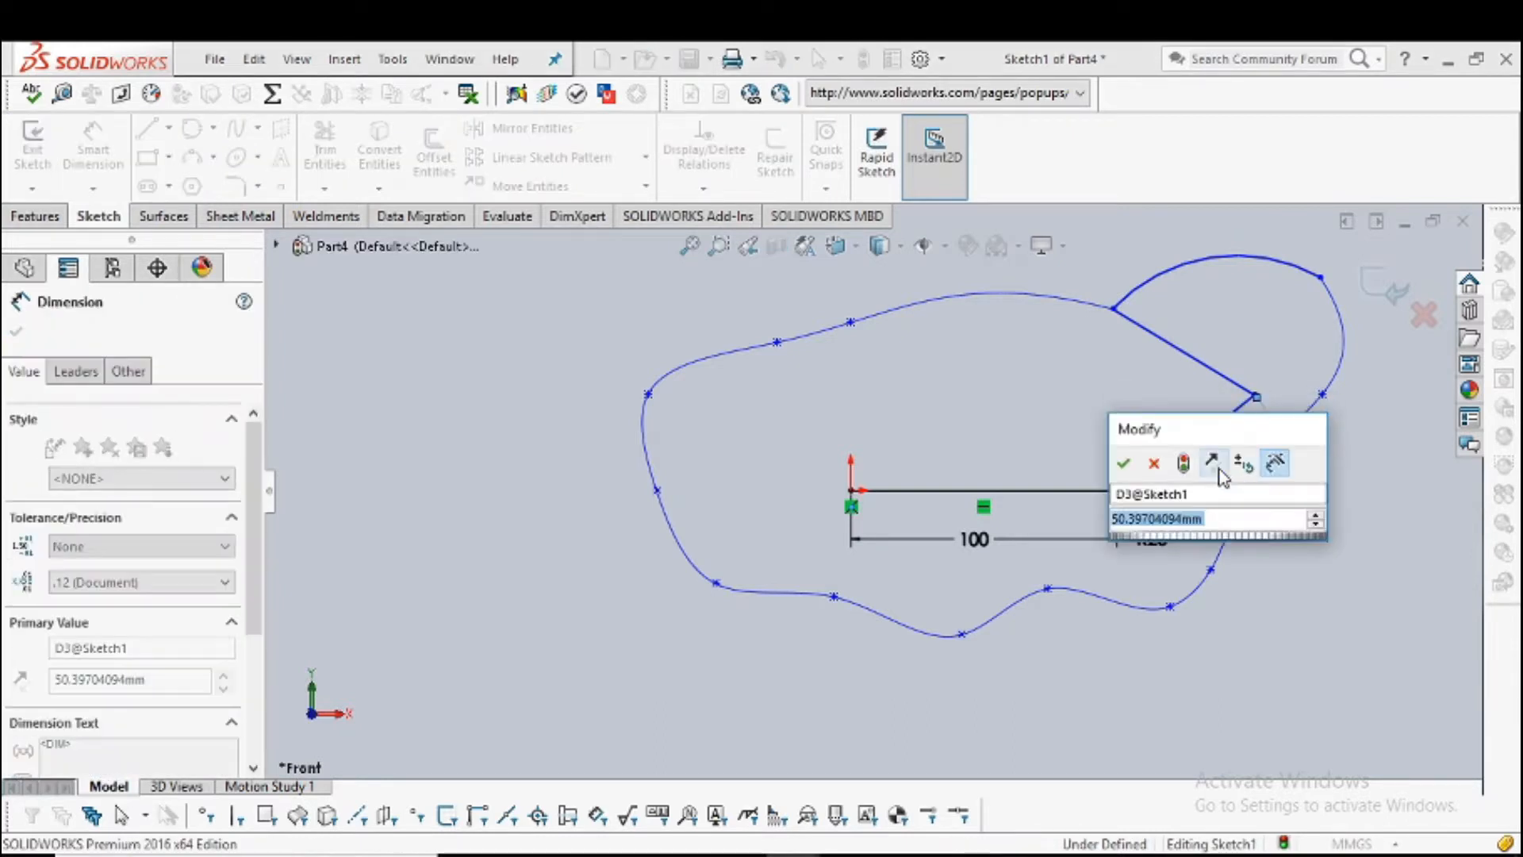
{"action": "type", "text": "35"}
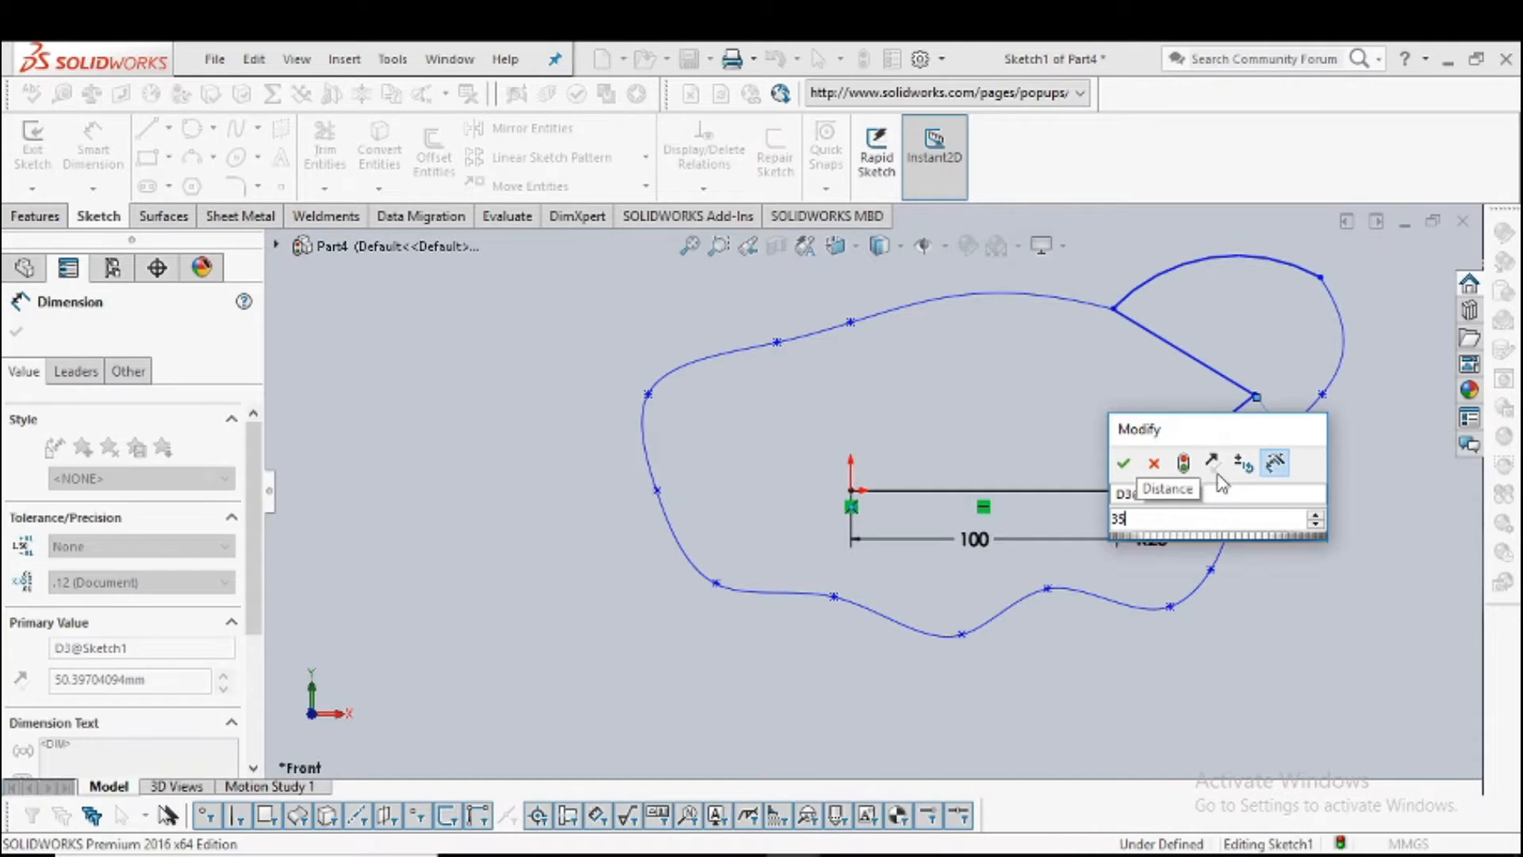
{"action": "key", "text": "Return"}
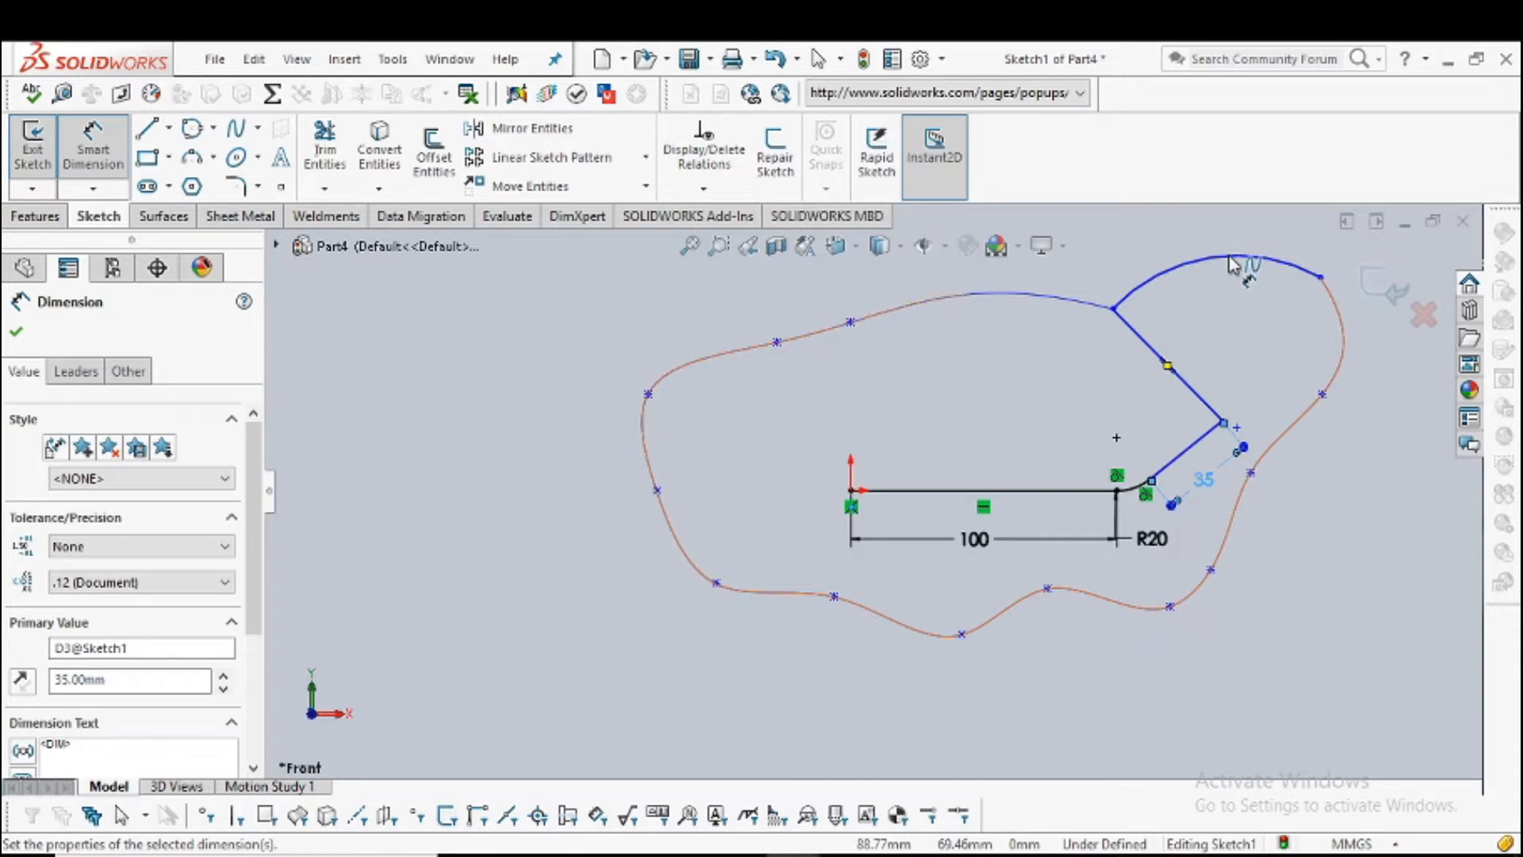
Step: Dimension the upper arc's radius and set it to 45 mm, dismissing the low-battery notice
{"action": "left_click", "coordinate": [1154, 270]}
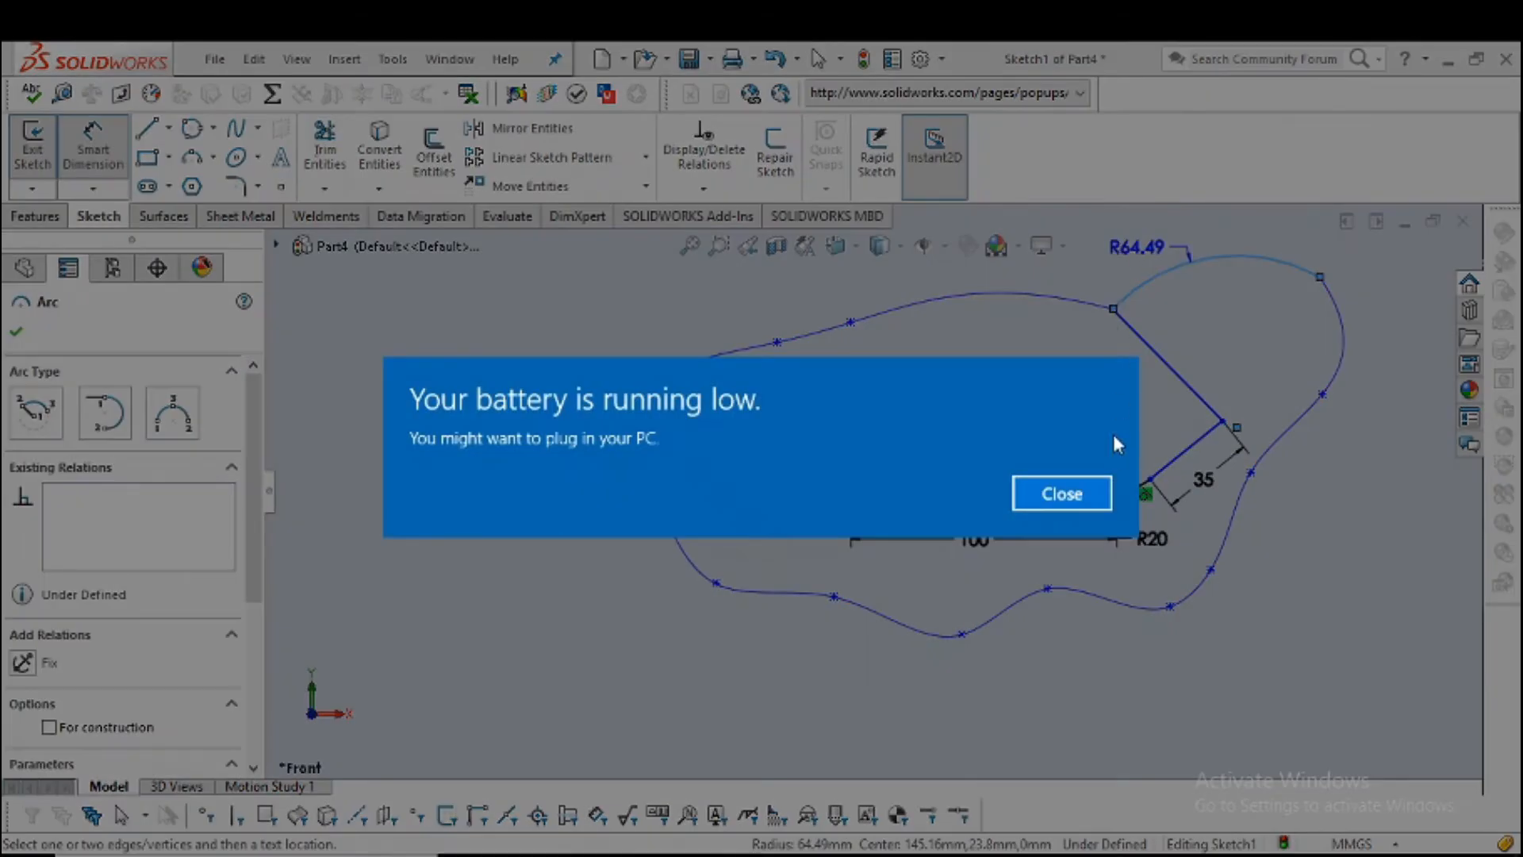
{"action": "left_click", "coordinate": [1088, 493]}
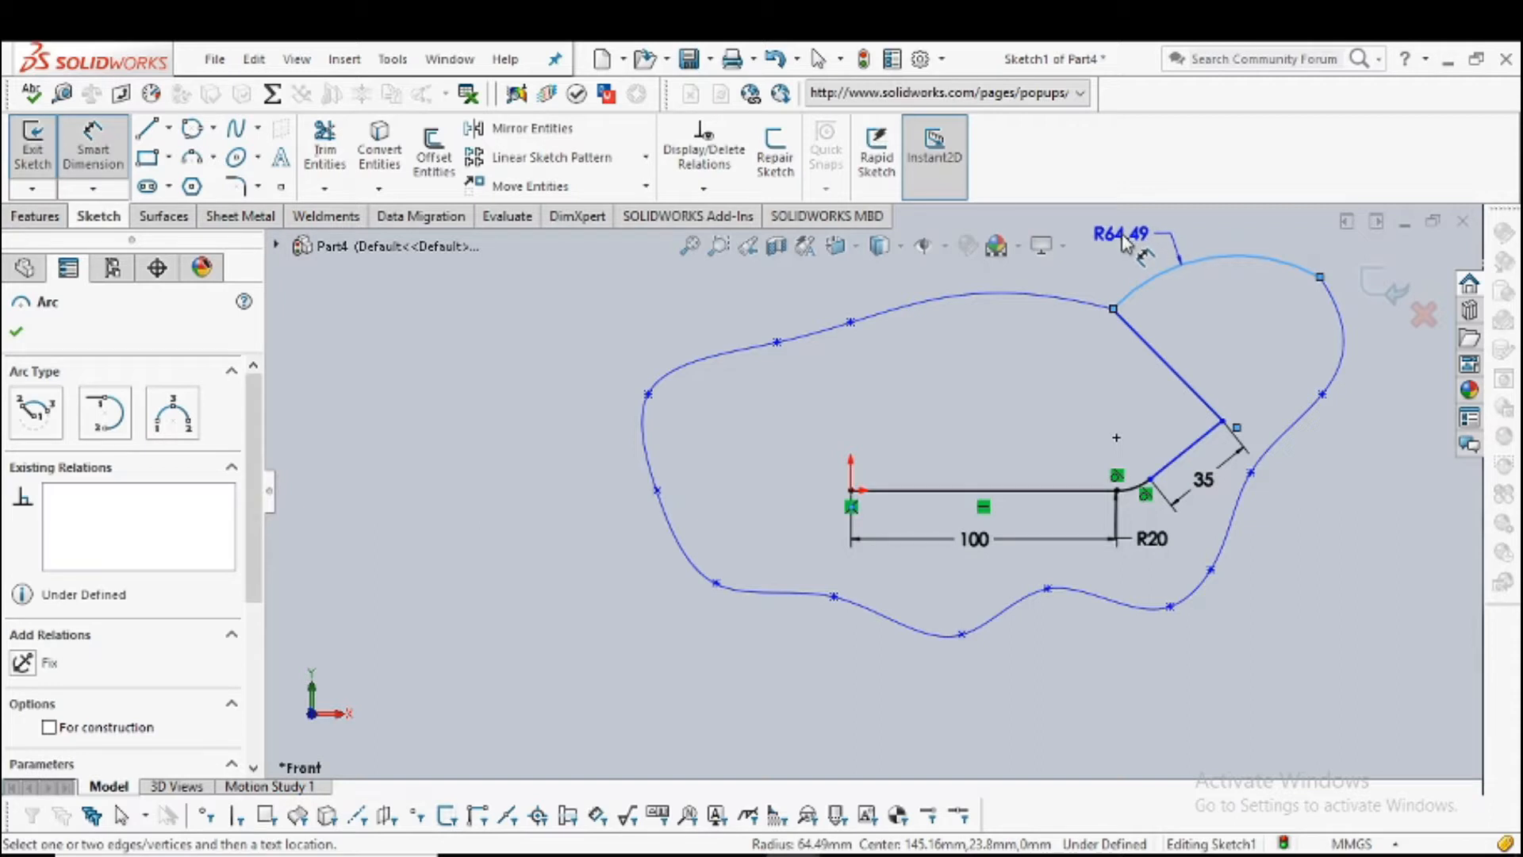
{"action": "left_click", "coordinate": [1126, 242]}
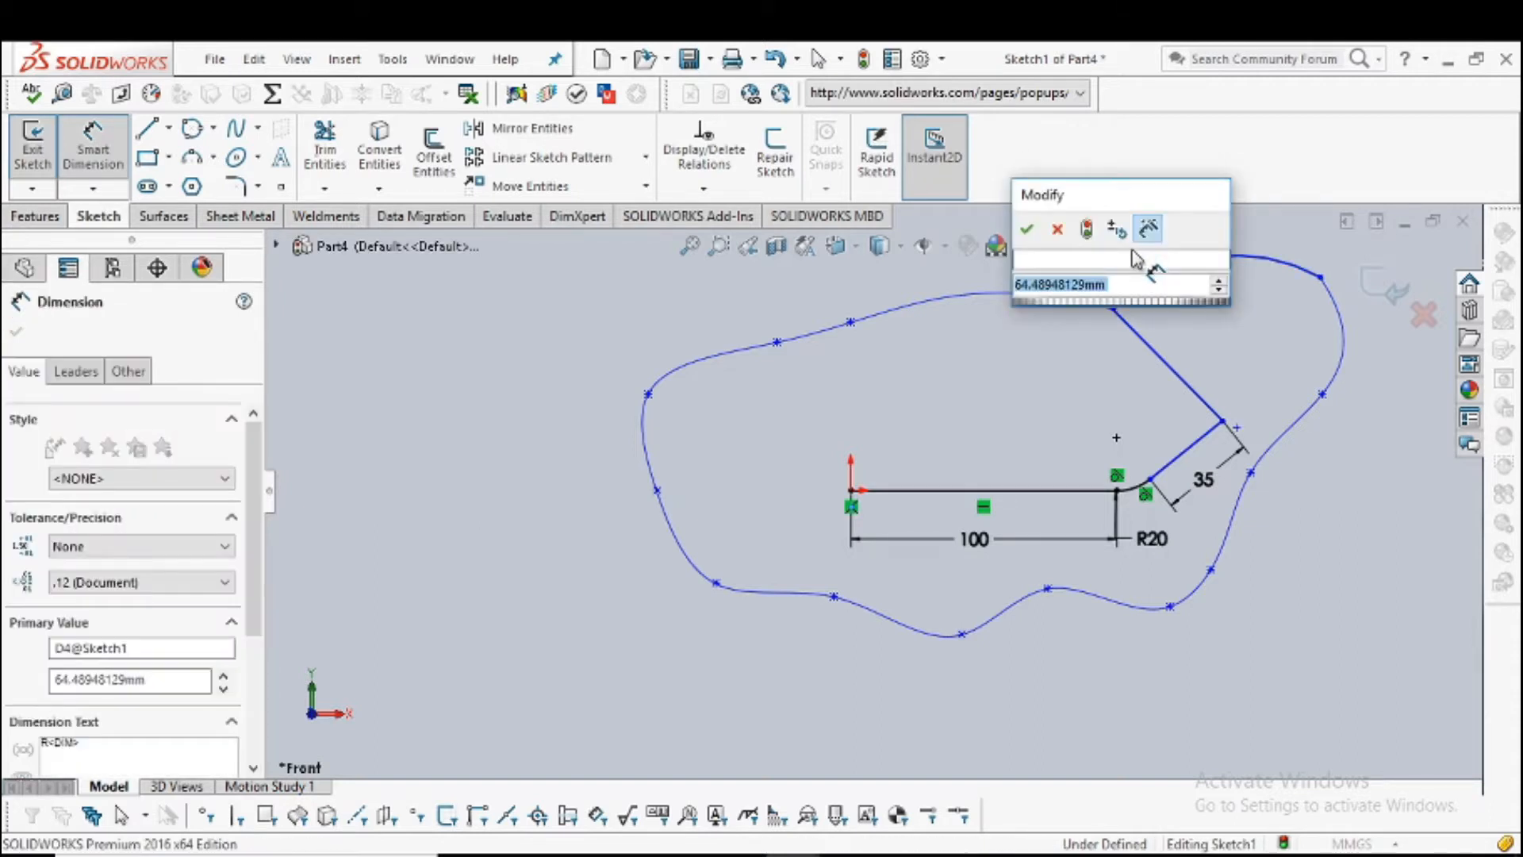
{"action": "type", "text": "45"}
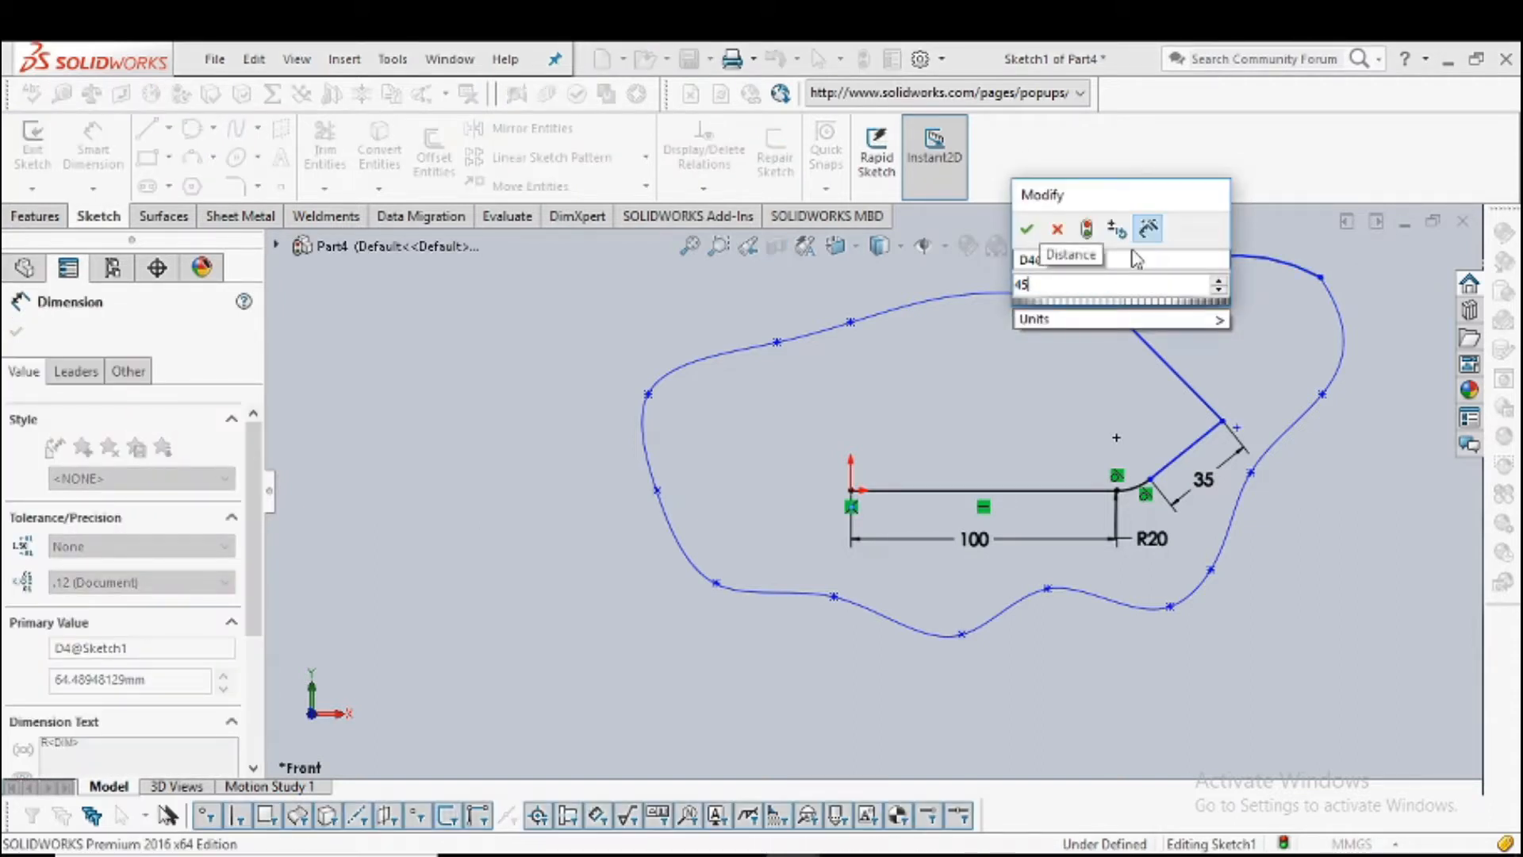
{"action": "key", "text": "Return"}
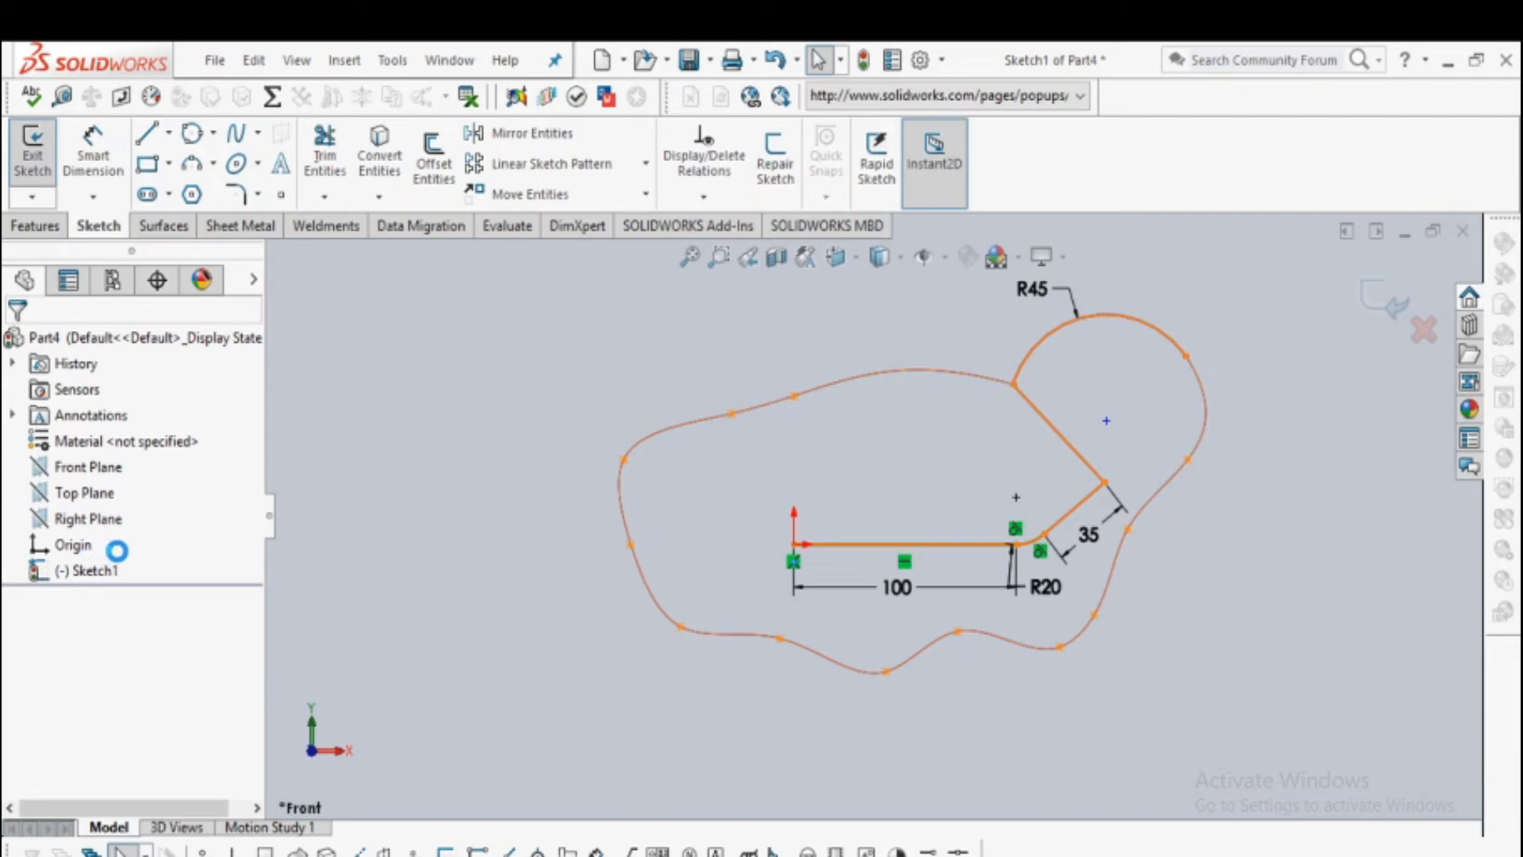
Step: Rename Sketch1 in the feature tree as "First part"
{"action": "left_click", "coordinate": [118, 548]}
{"action": "left_click", "coordinate": [102, 542]}
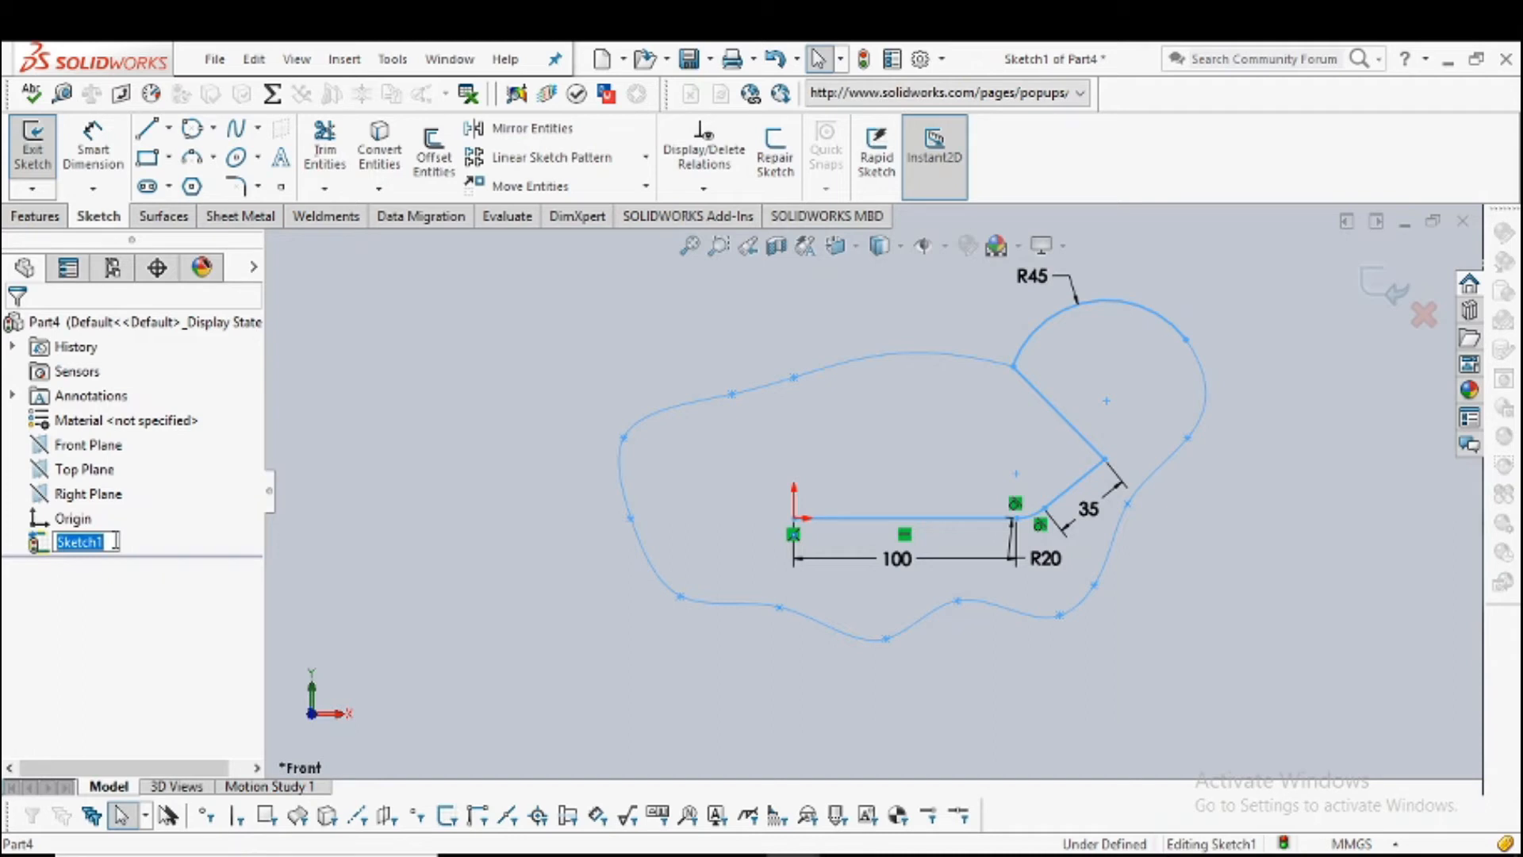
{"action": "type", "text": "Fir"}
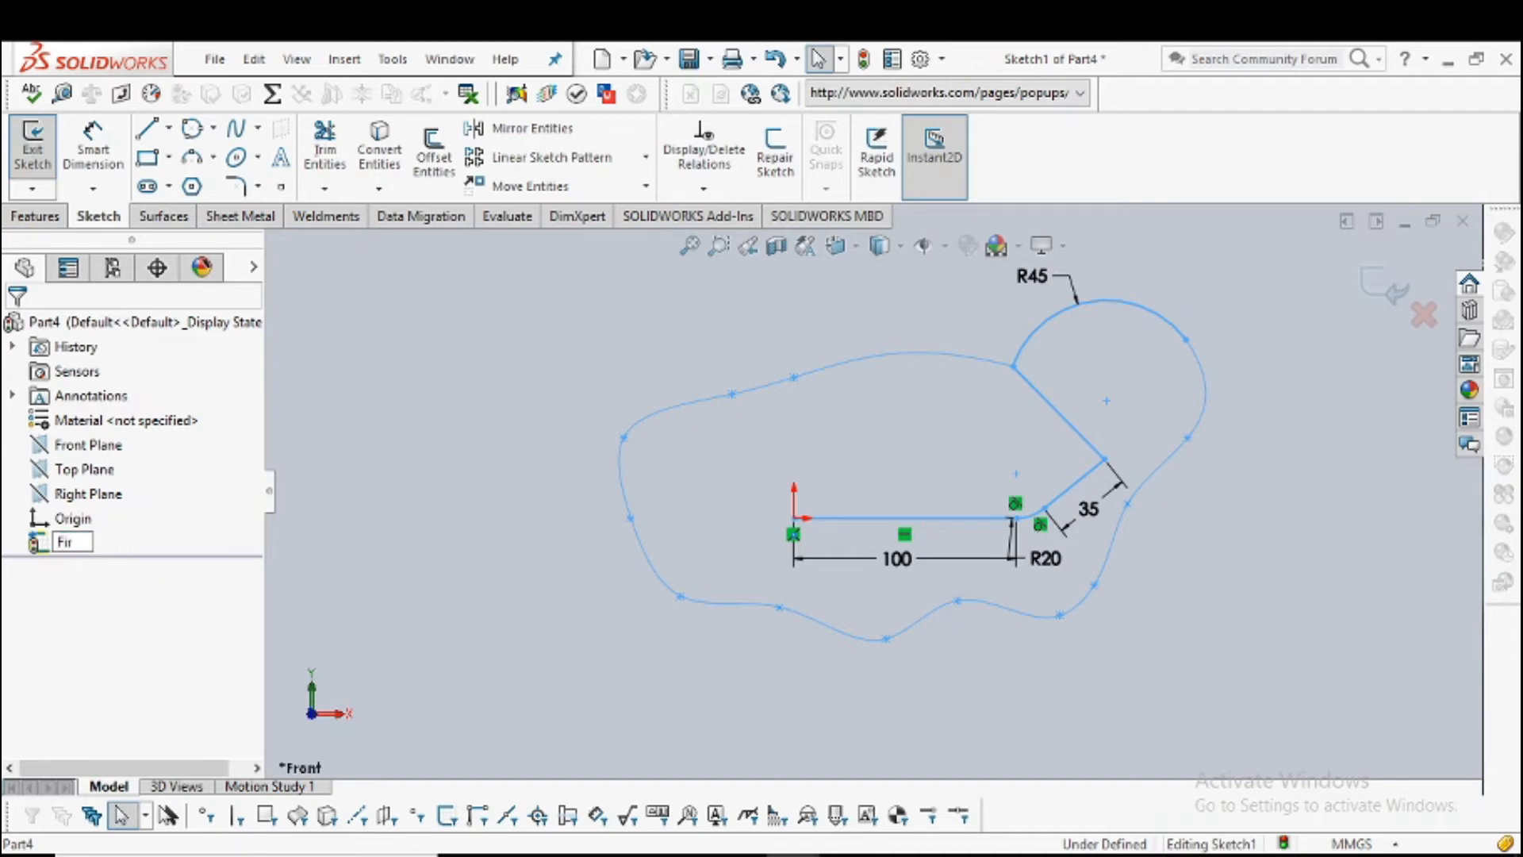
{"action": "type", "text": "st part"}
{"action": "key", "text": "Return"}
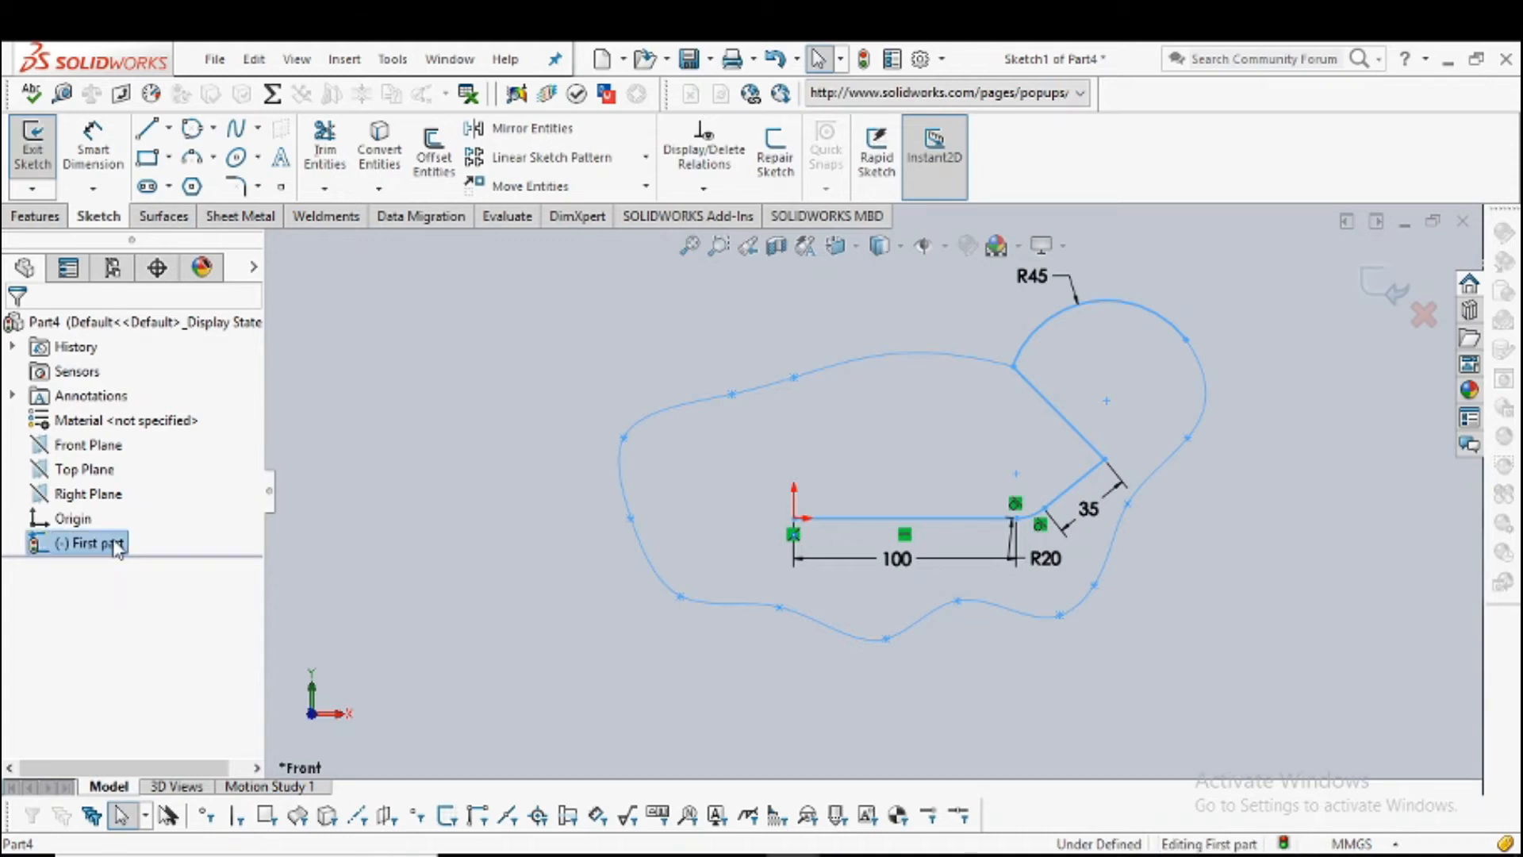
Step: Review the Feature Properties of the First part sketch, including its name, description, creator and dates
{"action": "right_click", "coordinate": [117, 547]}
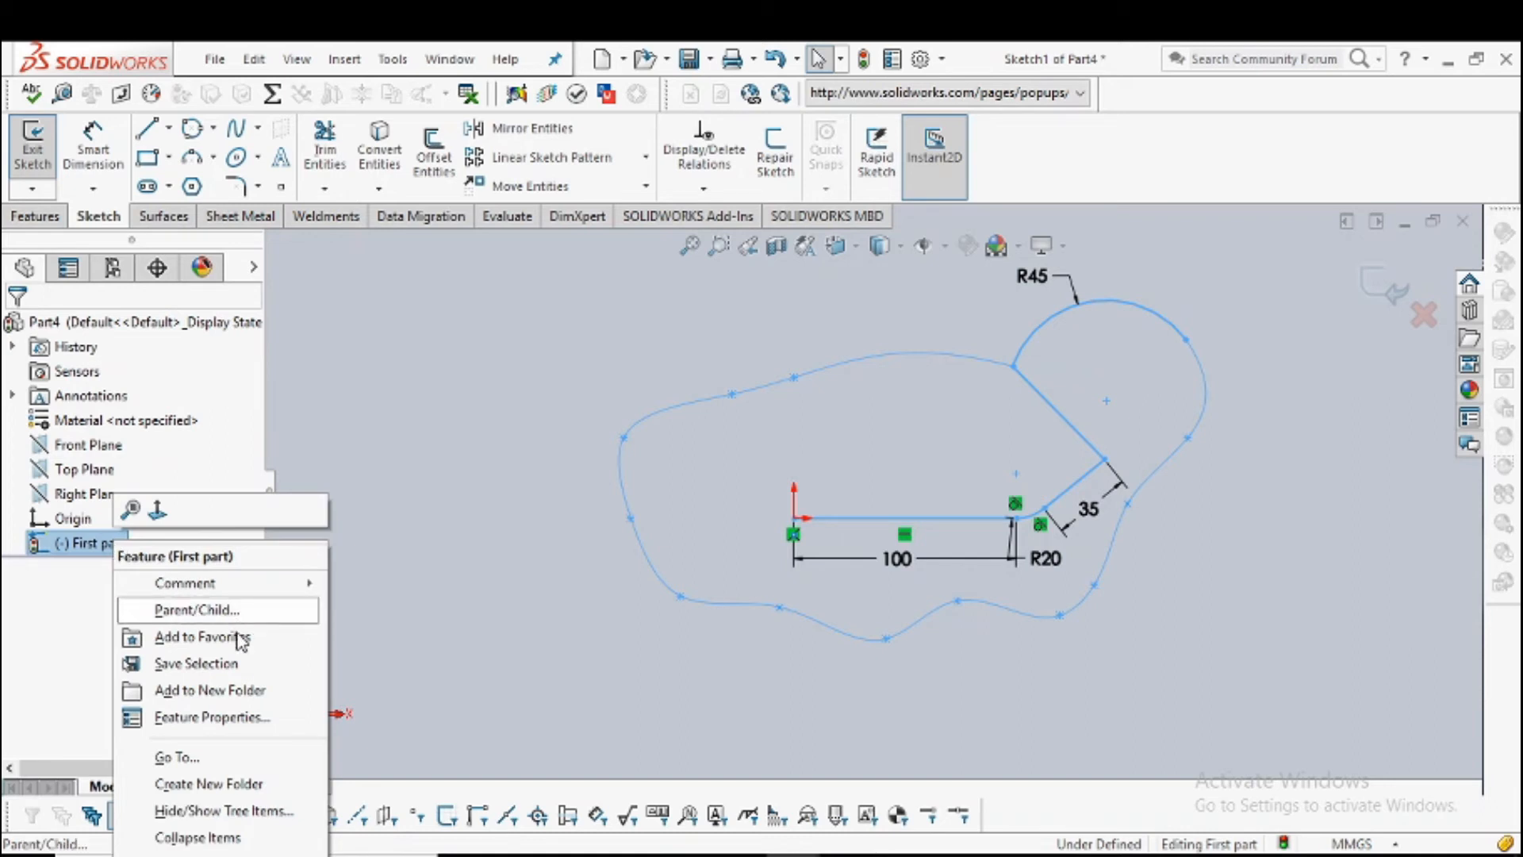
{"action": "left_click", "coordinate": [212, 717]}
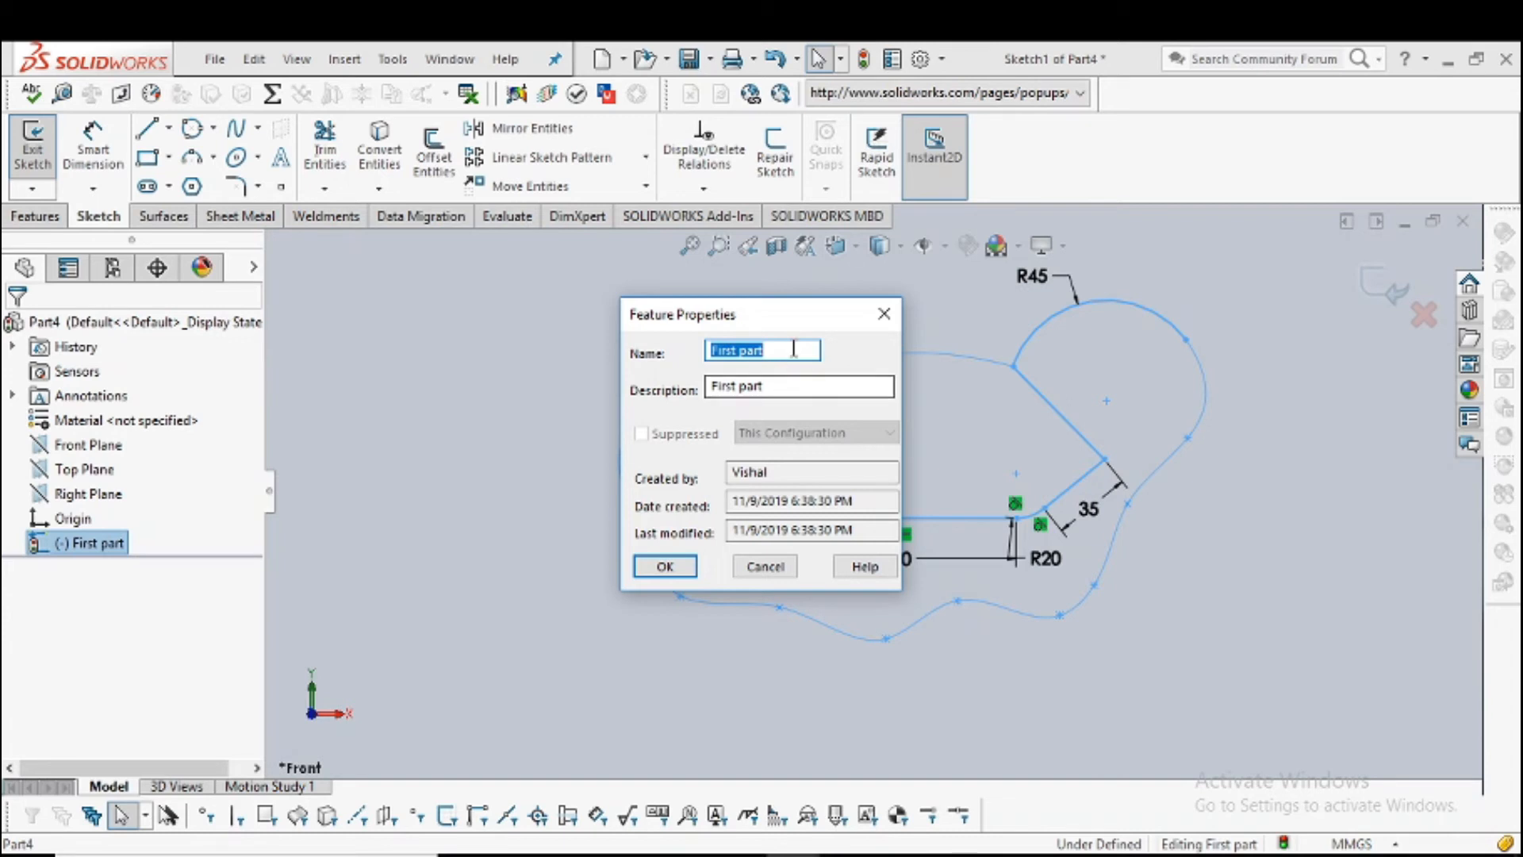
{"action": "left_click", "coordinate": [794, 471]}
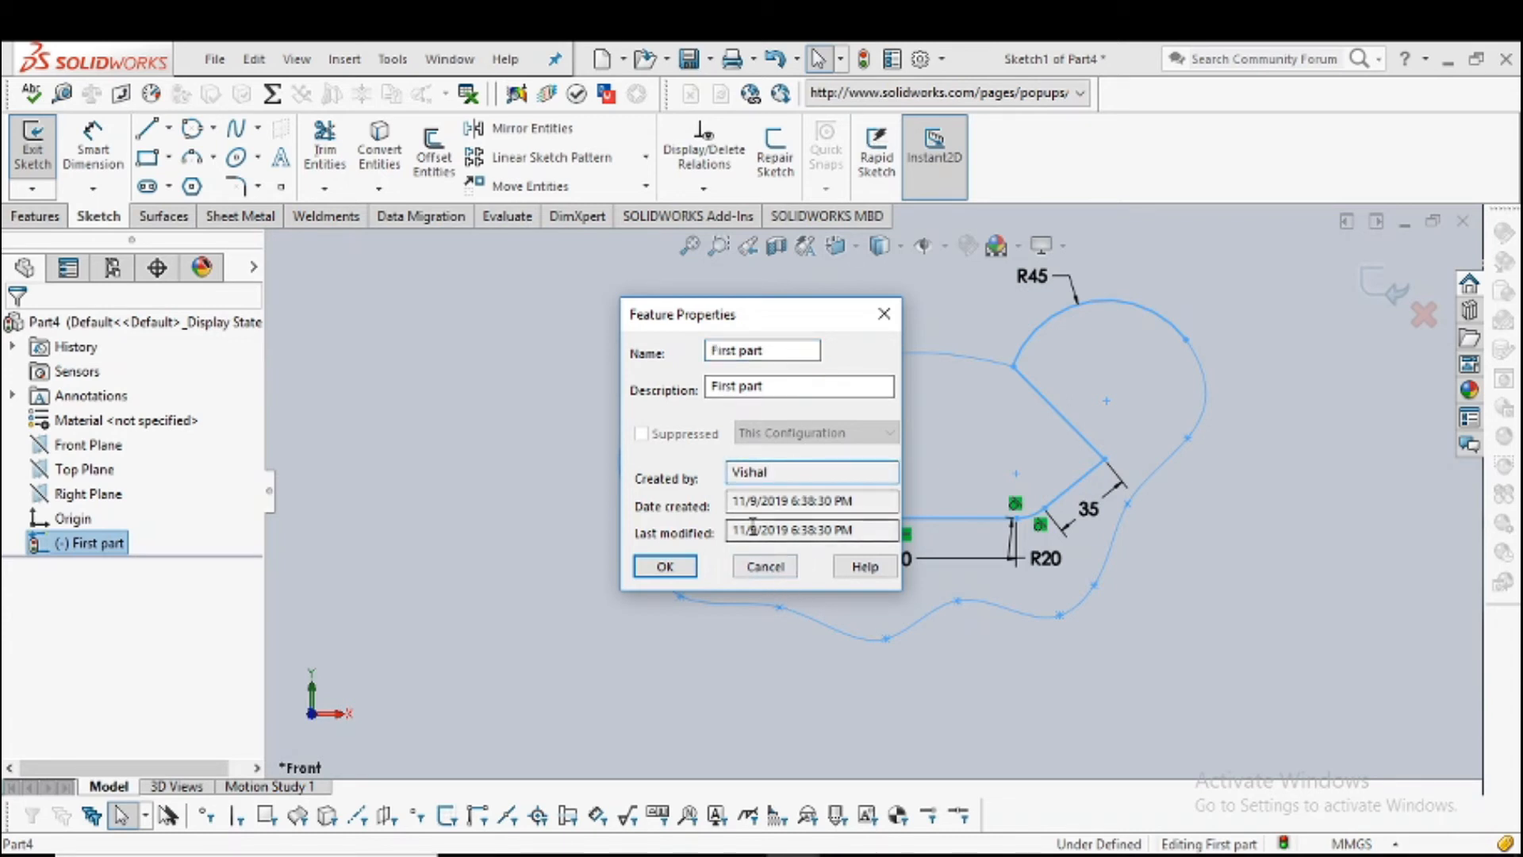
{"action": "left_click", "coordinate": [667, 567]}
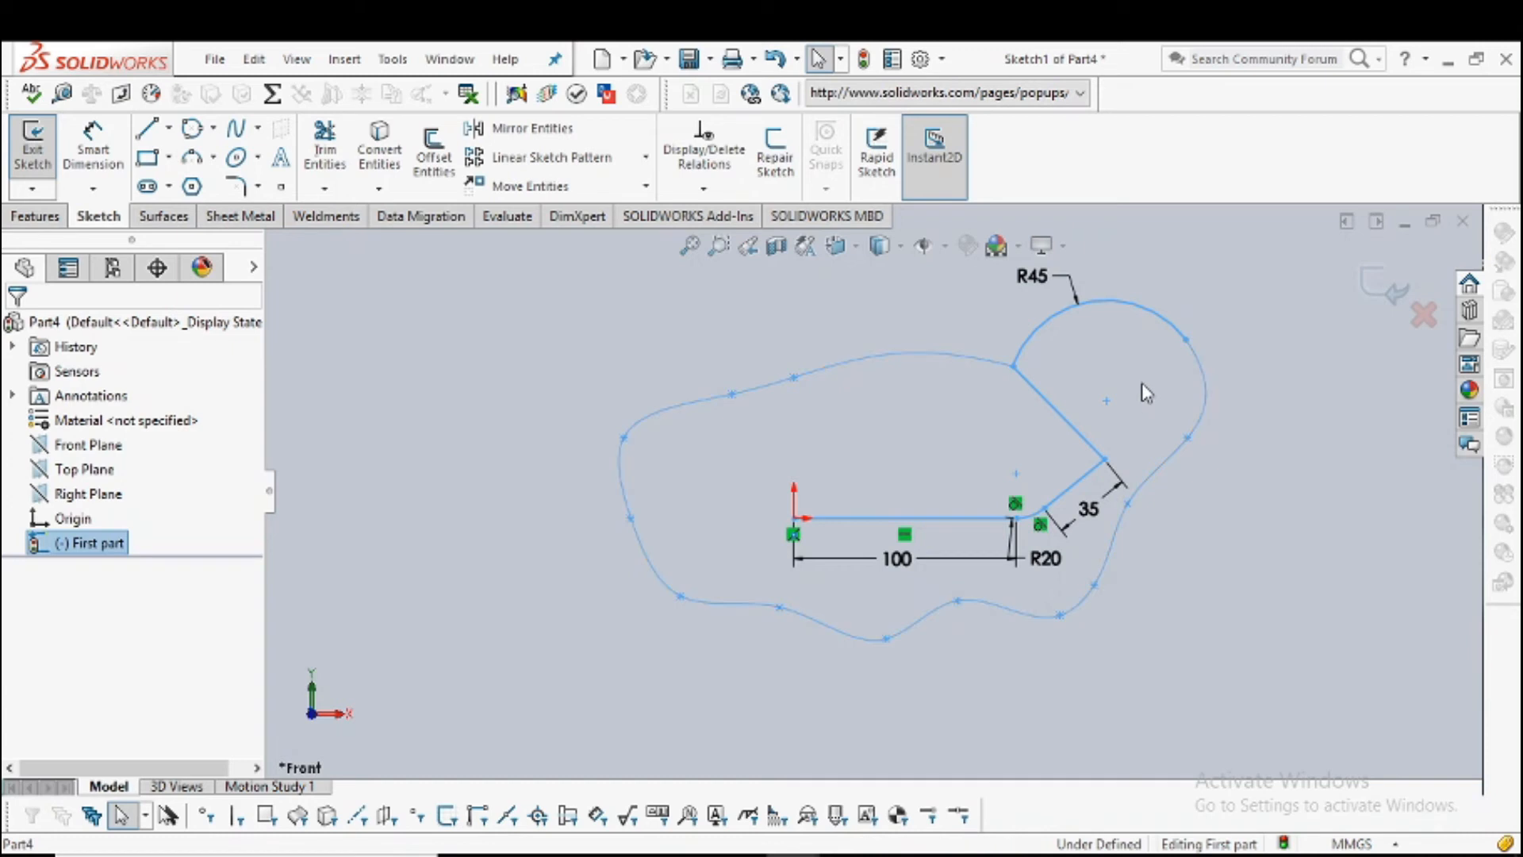
{"action": "scroll", "coordinate": [1220, 299], "scroll_direction": "up", "scroll_amount": 2}
{"action": "scroll", "coordinate": [1222, 299], "scroll_direction": "down", "scroll_amount": 1}
{"action": "scroll", "coordinate": [680, 706], "scroll_direction": "down", "scroll_amount": 1}
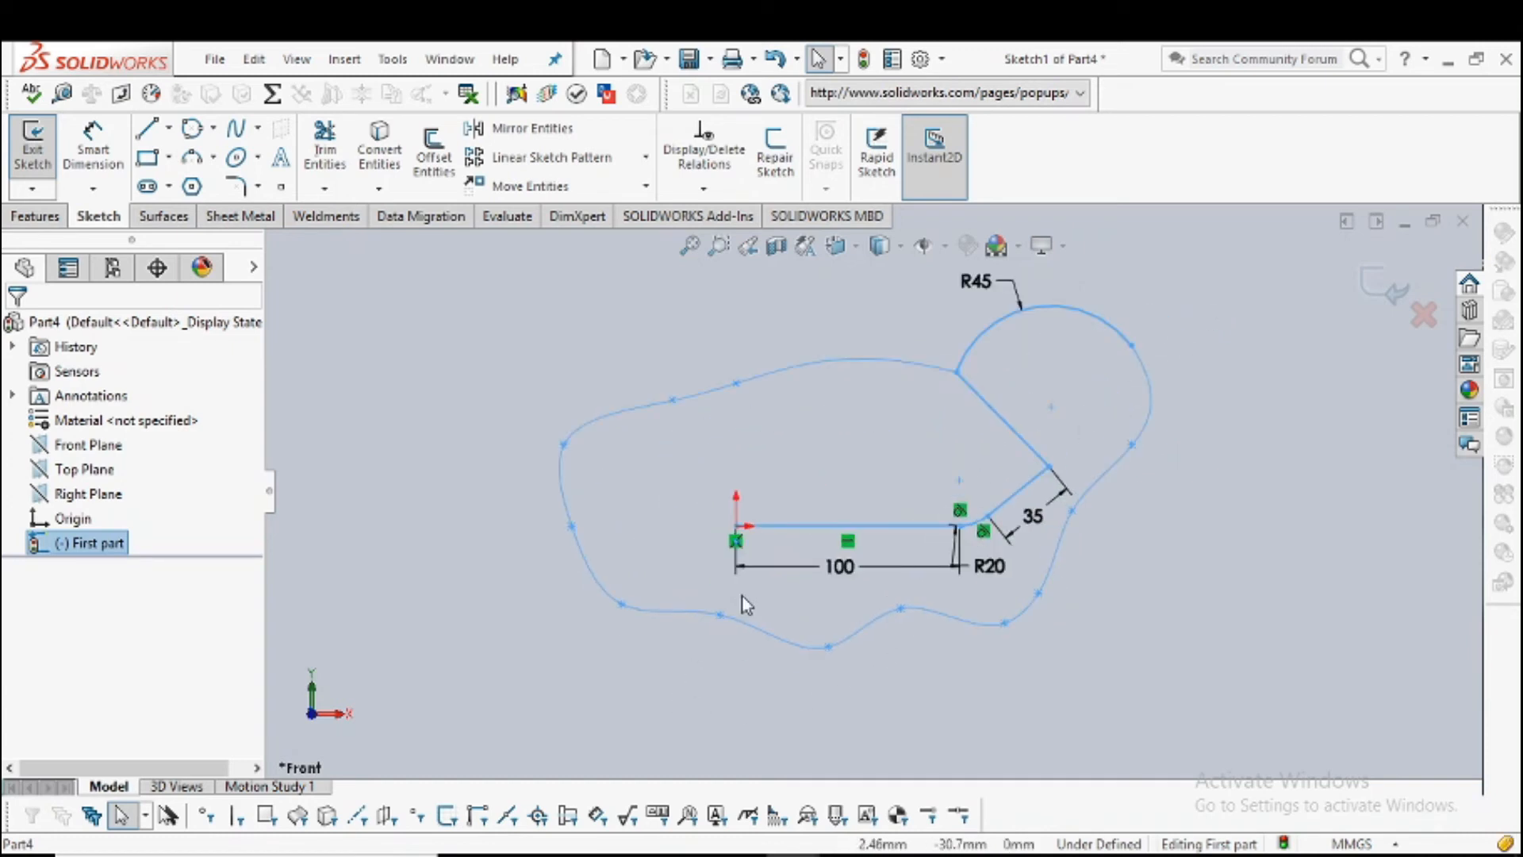